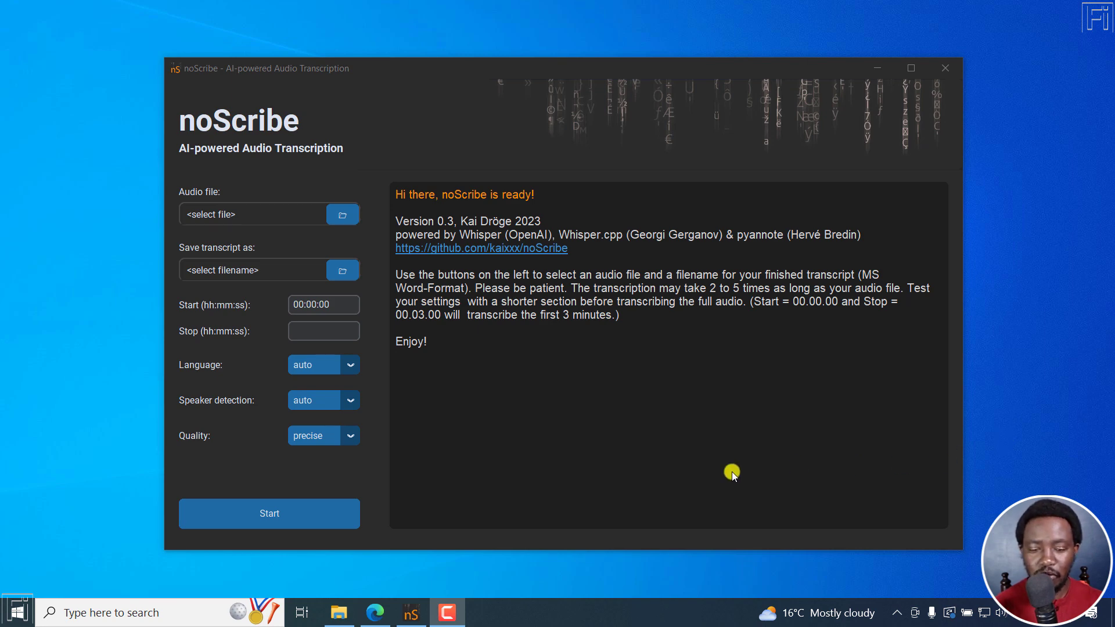
- Switch to the browser and read the noScribe discussion's stated purpose, checking the whisper.cpp repository it builds on
{"action": "left_click", "coordinate": [408, 613]}
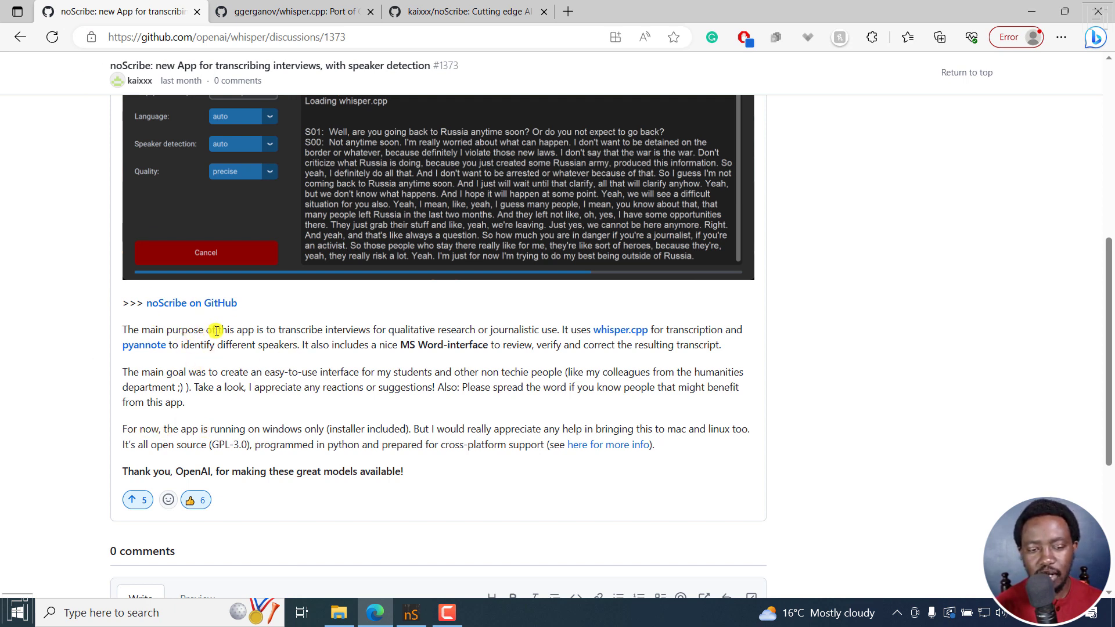
{"action": "left_click_drag", "start_coordinate": [285, 330], "coordinate": [558, 328]}
{"action": "left_click", "coordinate": [558, 347]}
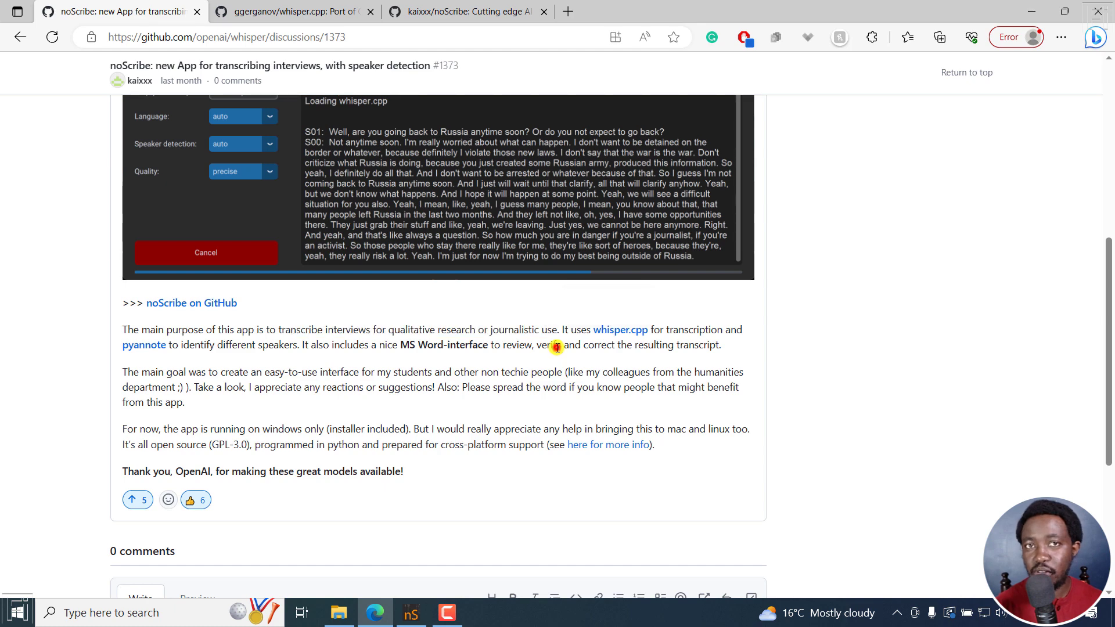
{"action": "left_click", "coordinate": [293, 10]}
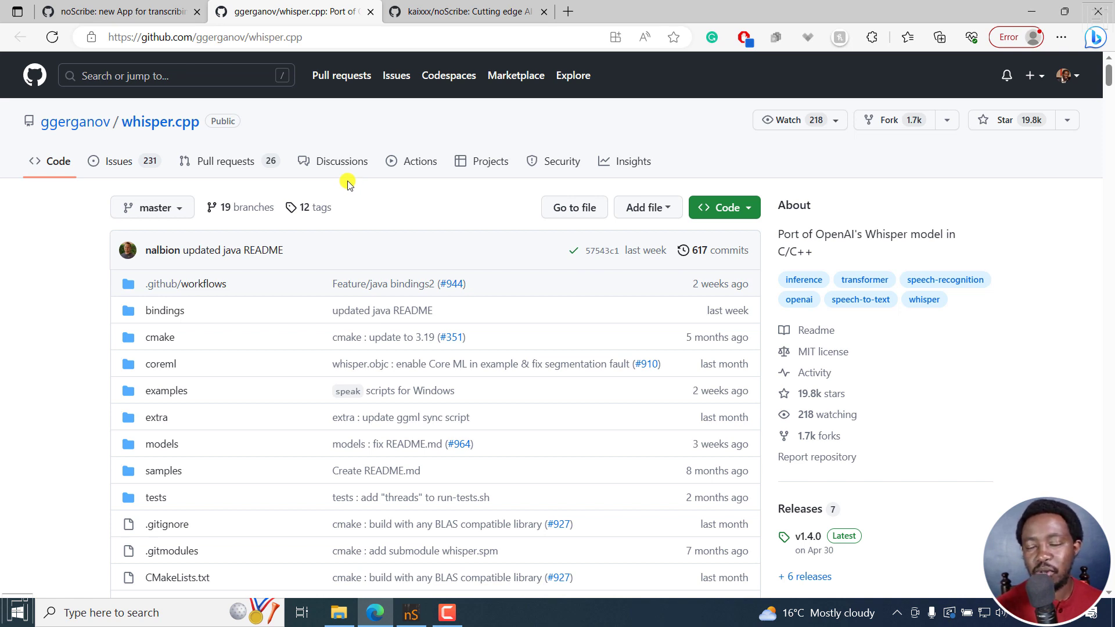
{"action": "left_click", "coordinate": [110, 8]}
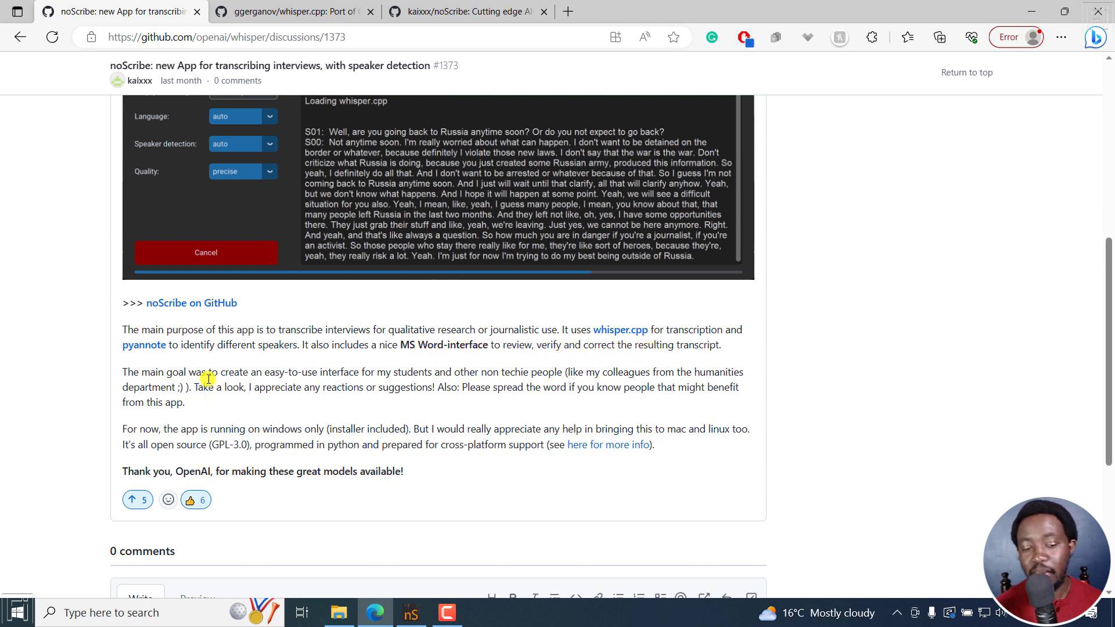
- Read the discussion's paragraphs on the app's main goal and its supported operating systems
{"action": "left_click_drag", "start_coordinate": [207, 375], "coordinate": [331, 381]}
{"action": "left_click", "coordinate": [323, 376]}
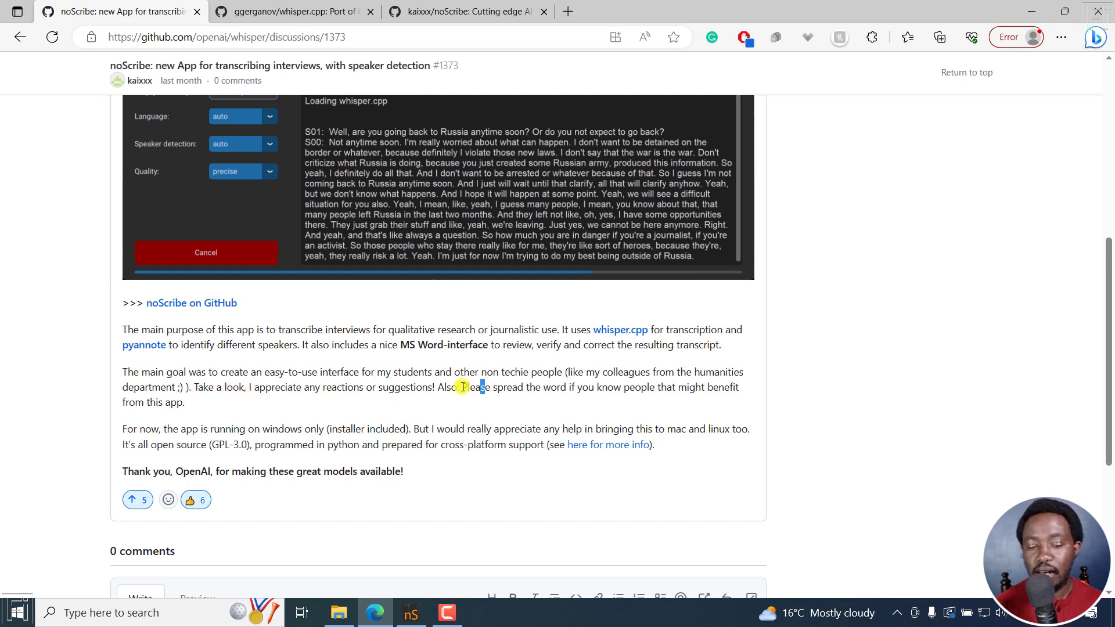
{"action": "left_click_drag", "start_coordinate": [437, 388], "coordinate": [597, 393]}
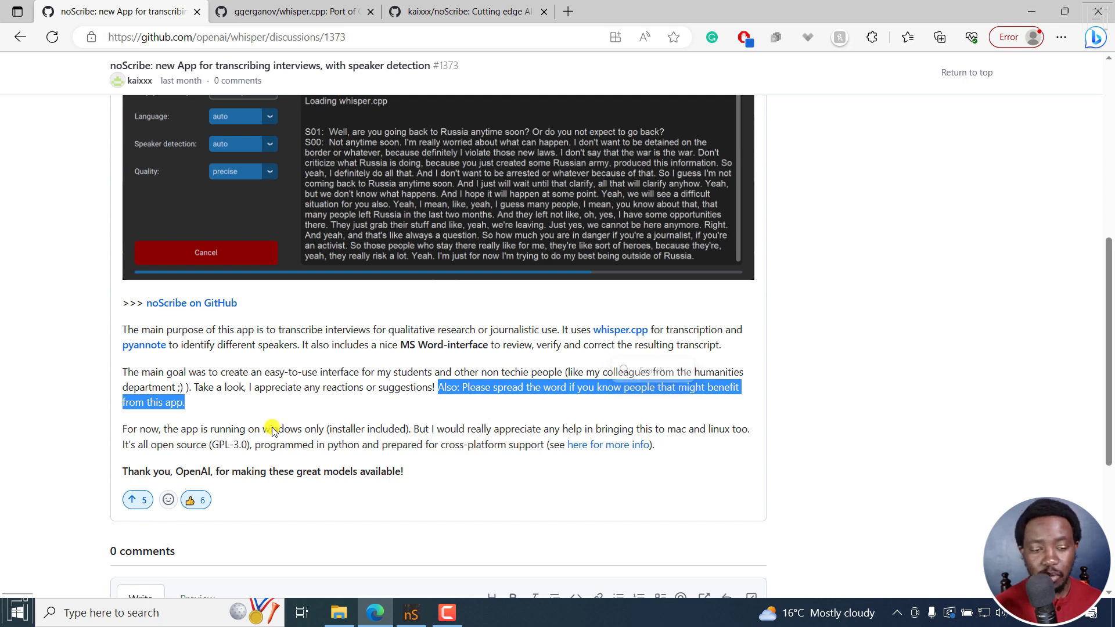
{"action": "left_click_drag", "start_coordinate": [202, 426], "coordinate": [359, 428]}
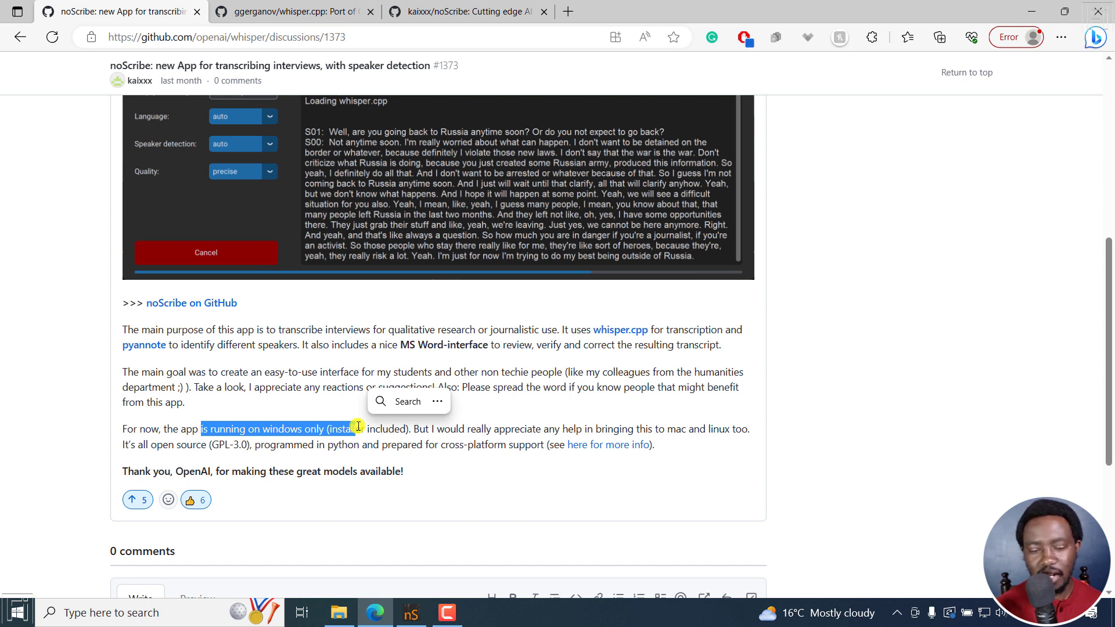
{"action": "left_click", "coordinate": [406, 431]}
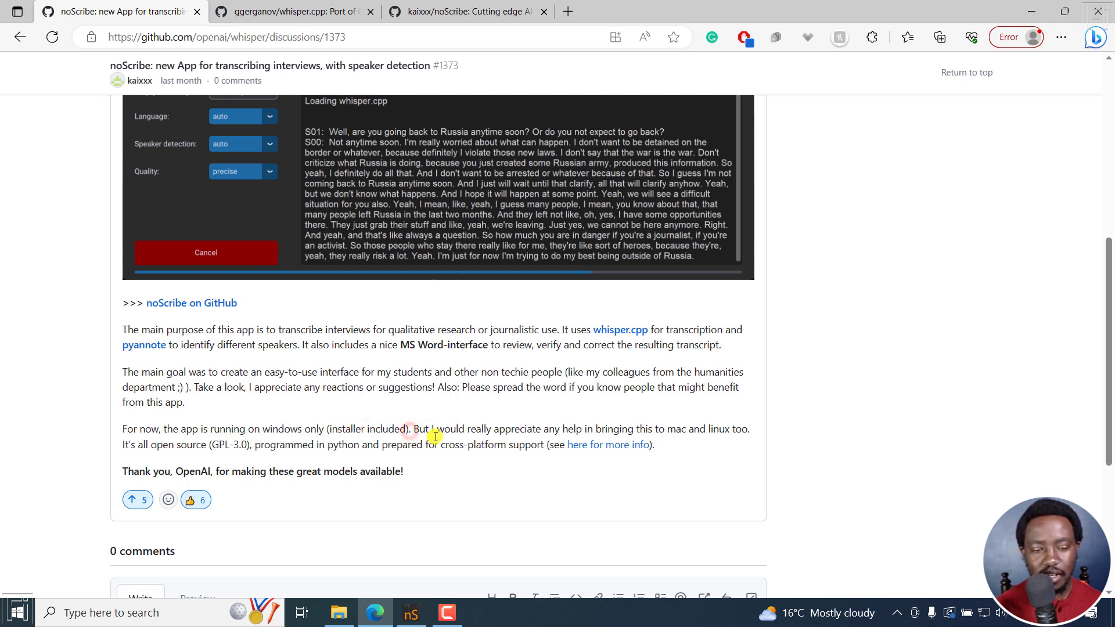
- Examine the kaixxx/noScribe repository README, from the feature list through the limitations and download size
{"action": "left_click", "coordinate": [451, 8]}
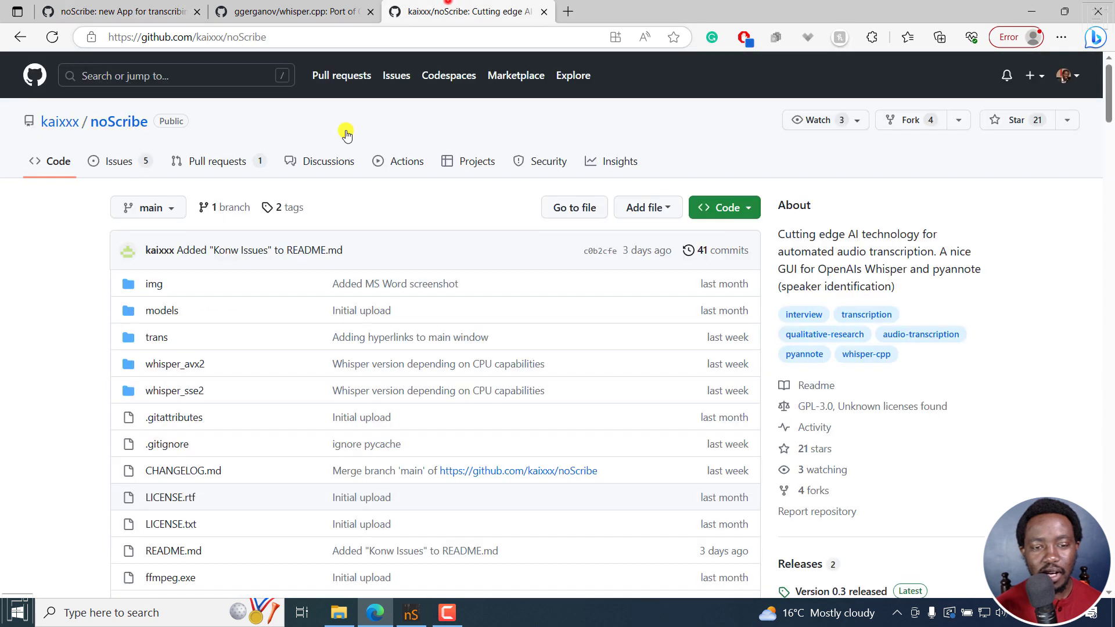
{"action": "left_click", "coordinate": [153, 38]}
{"action": "left_click", "coordinate": [8, 297]}
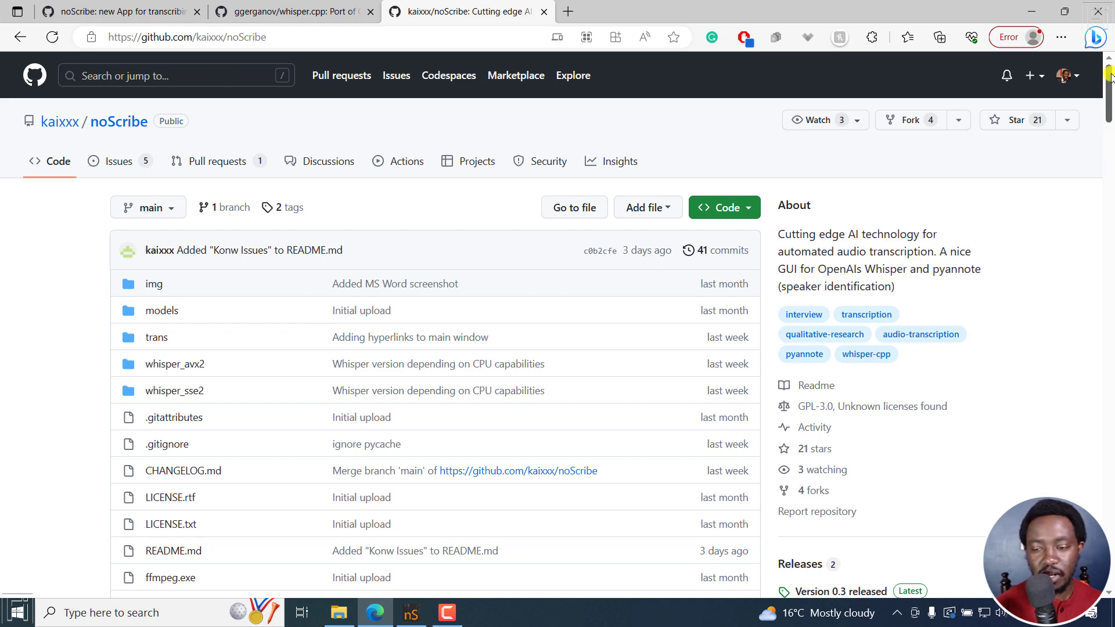
{"action": "left_click_drag", "start_coordinate": [1109, 97], "coordinate": [1109, 190]}
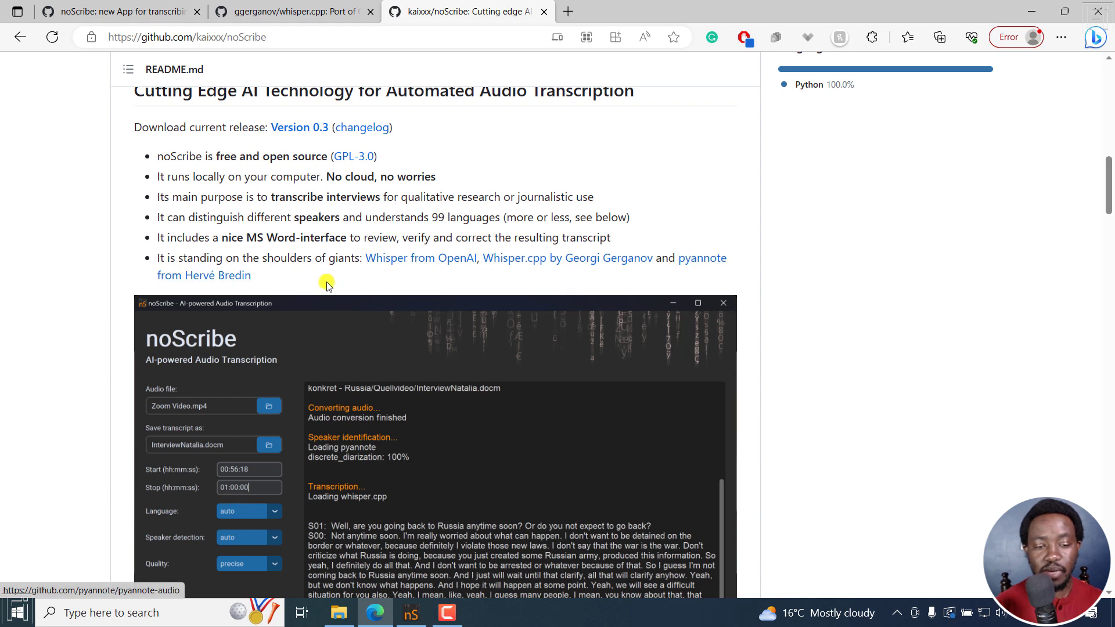
{"action": "scroll", "coordinate": [1110, 177], "scroll_direction": "down", "scroll_amount": 2}
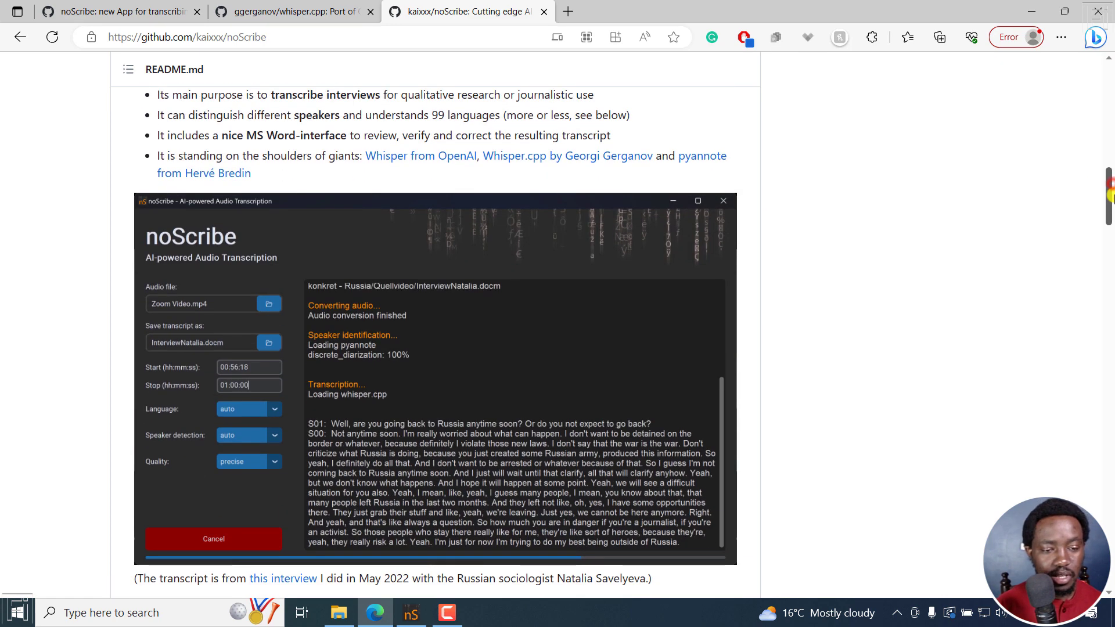
{"action": "left_click_drag", "start_coordinate": [1108, 183], "coordinate": [1109, 229]}
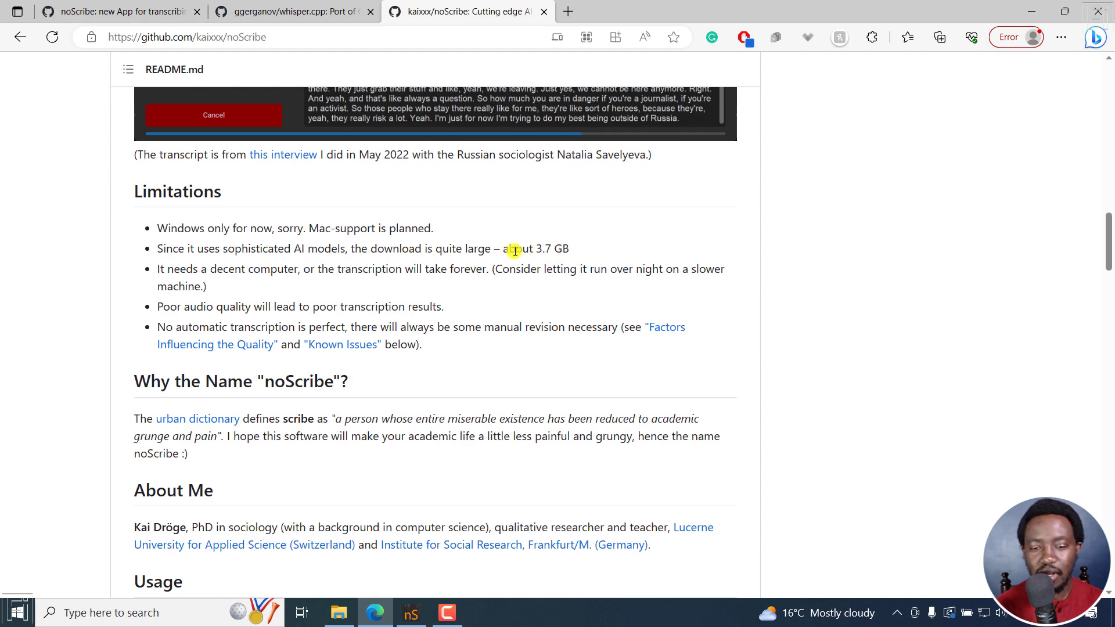
{"action": "left_click_drag", "start_coordinate": [509, 248], "coordinate": [569, 248]}
{"action": "left_click", "coordinate": [493, 246]}
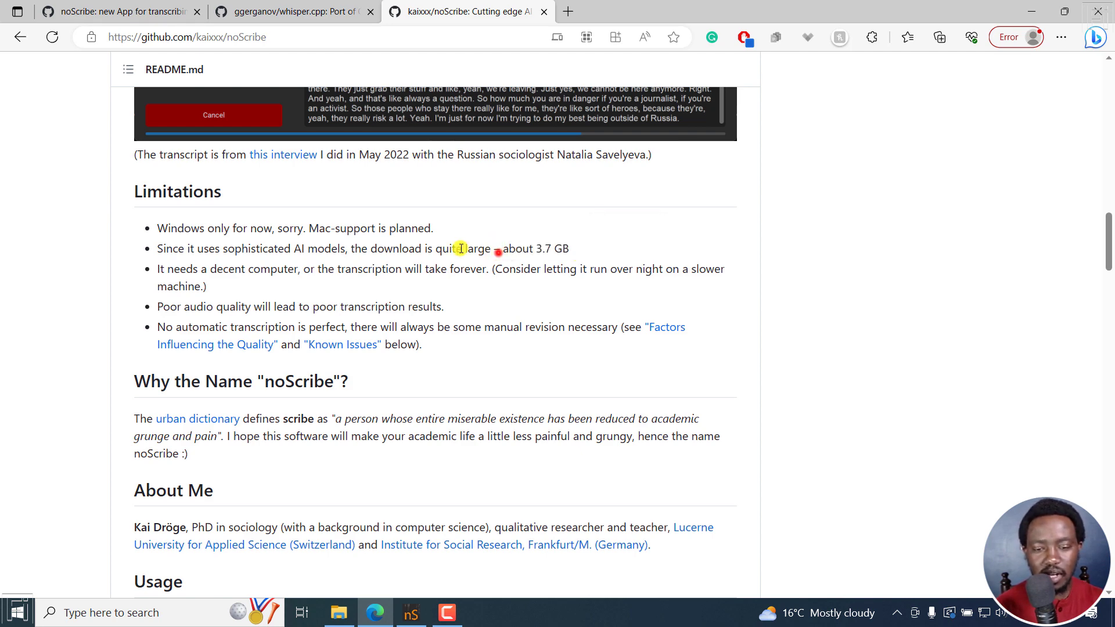
{"action": "mouse_move", "coordinate": [1109, 251]}
{"action": "left_mouse_down"}
{"action": "mouse_move", "coordinate": [1109, 146]}
{"action": "mouse_move", "coordinate": [1109, 244]}
{"action": "left_mouse_up"}
- Examine the whisper.cpp README down to the Quick start command for downloading a converted Whisper model
{"action": "left_click", "coordinate": [332, 26]}
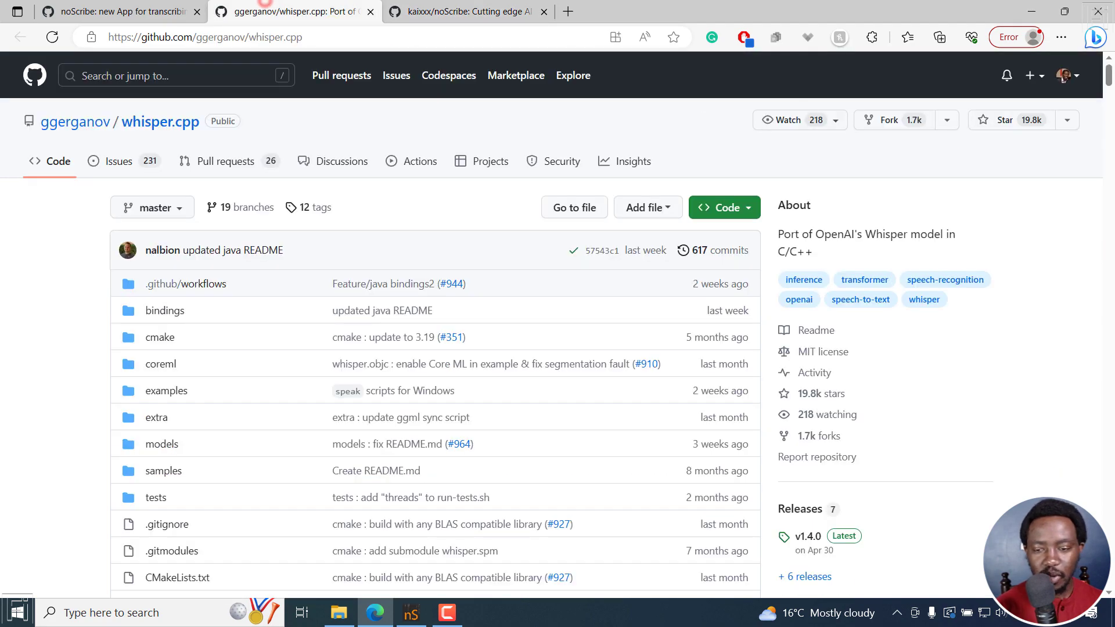
{"action": "left_click_drag", "start_coordinate": [1108, 78], "coordinate": [1110, 122]}
{"action": "scroll", "coordinate": [1110, 122], "scroll_direction": "down", "scroll_amount": 1}
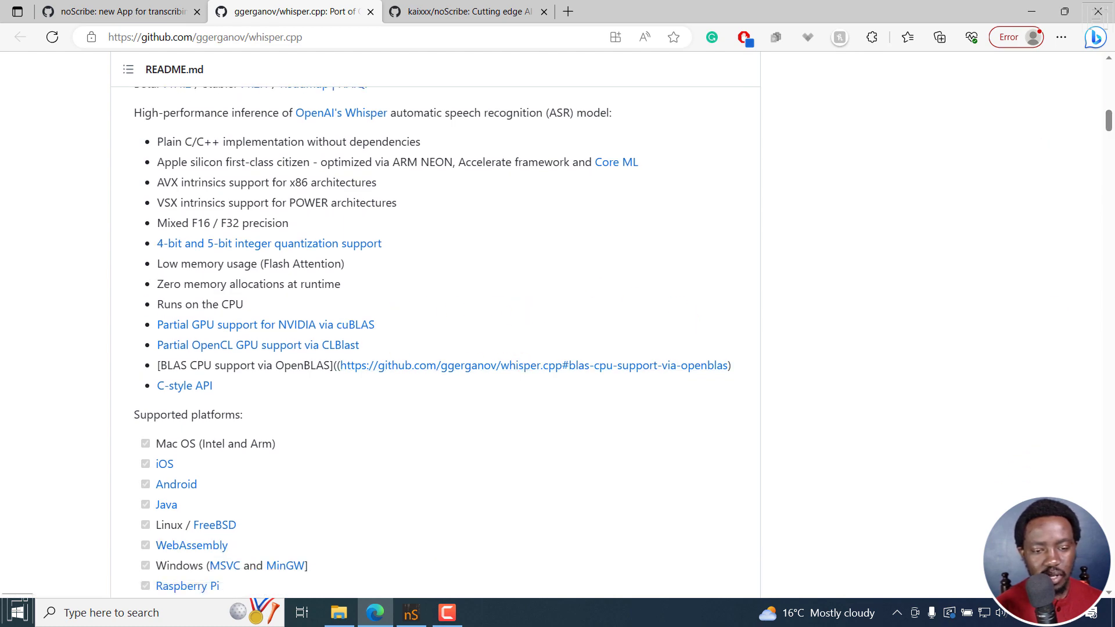
{"action": "left_click_drag", "start_coordinate": [1110, 122], "coordinate": [1108, 184]}
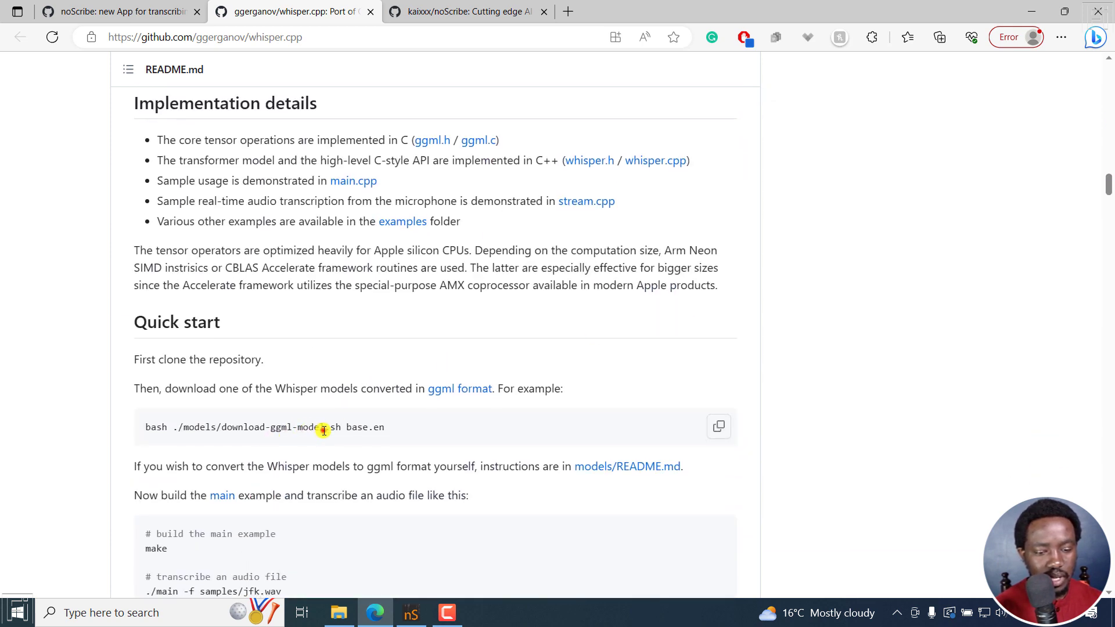
{"action": "left_click_drag", "start_coordinate": [322, 428], "coordinate": [393, 436]}
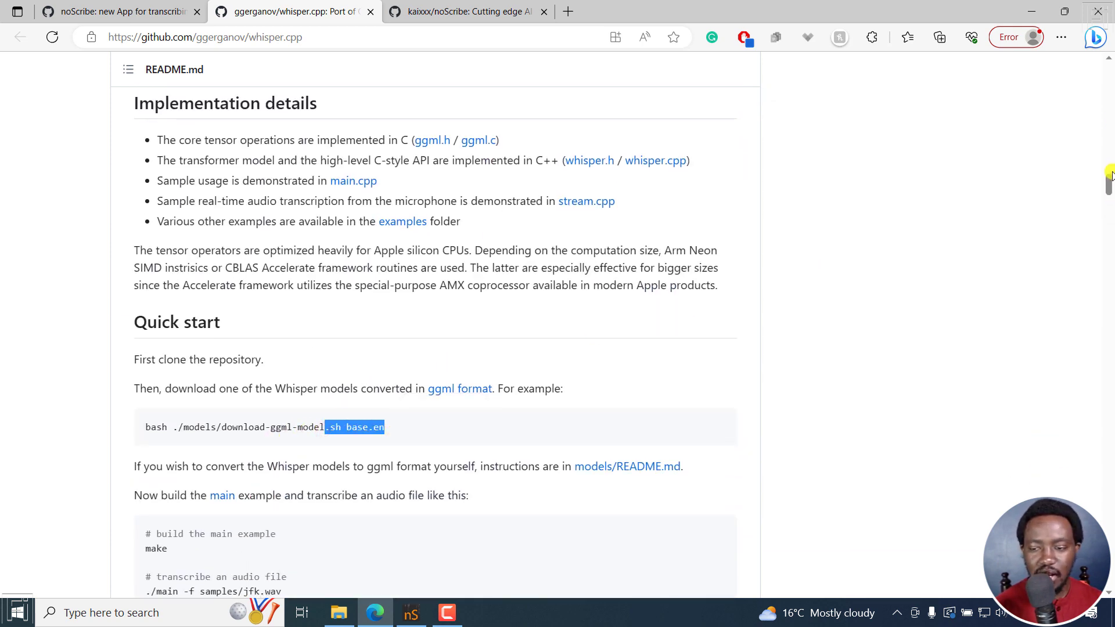
- Search the whisper.cpp README for "hugging", open the linked Hugging Face page and review its available models table
{"action": "left_click_drag", "start_coordinate": [1110, 174], "coordinate": [1110, 205]}
{"action": "key", "text": "ctrl+f"}
{"action": "type", "text": "hu"}
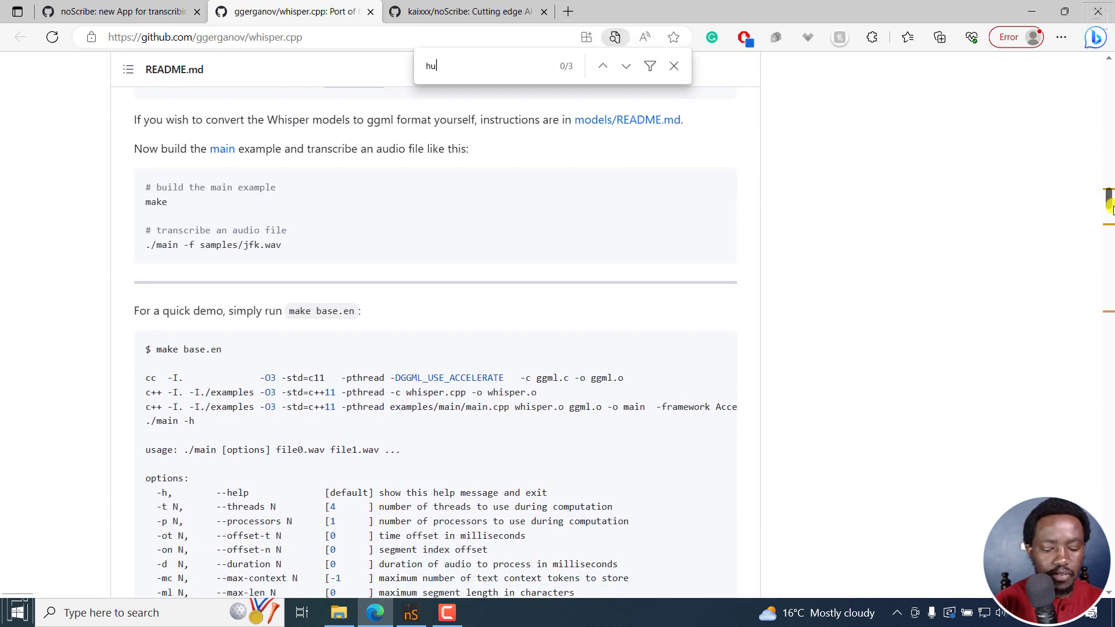
{"action": "type", "text": "gging"}
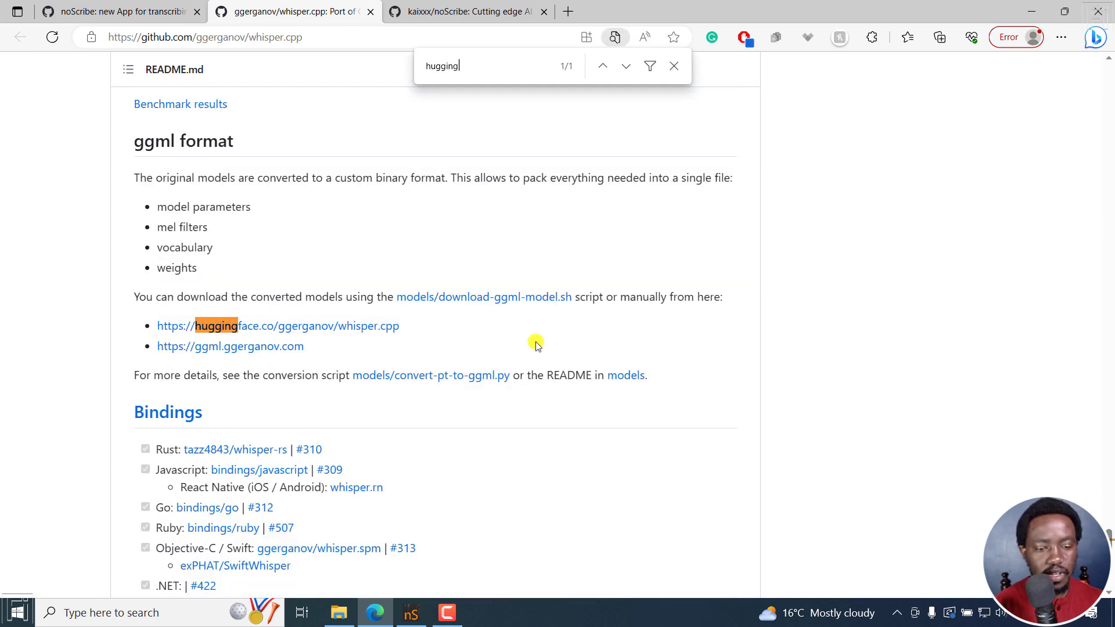
{"action": "left_click", "coordinate": [335, 325]}
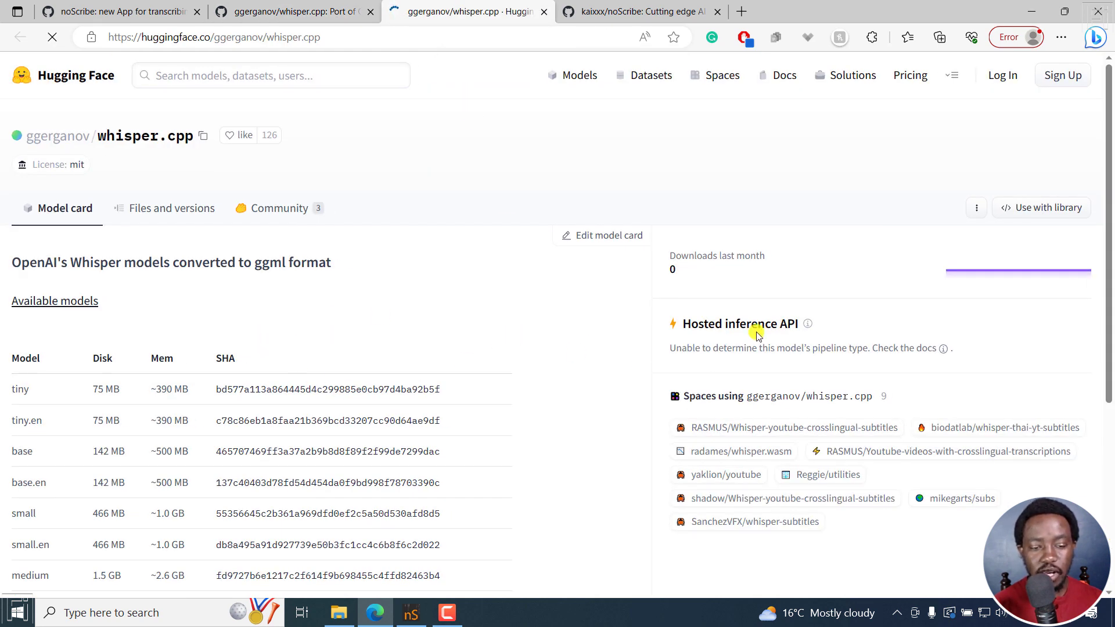
{"action": "left_click_drag", "start_coordinate": [1110, 174], "coordinate": [1110, 268]}
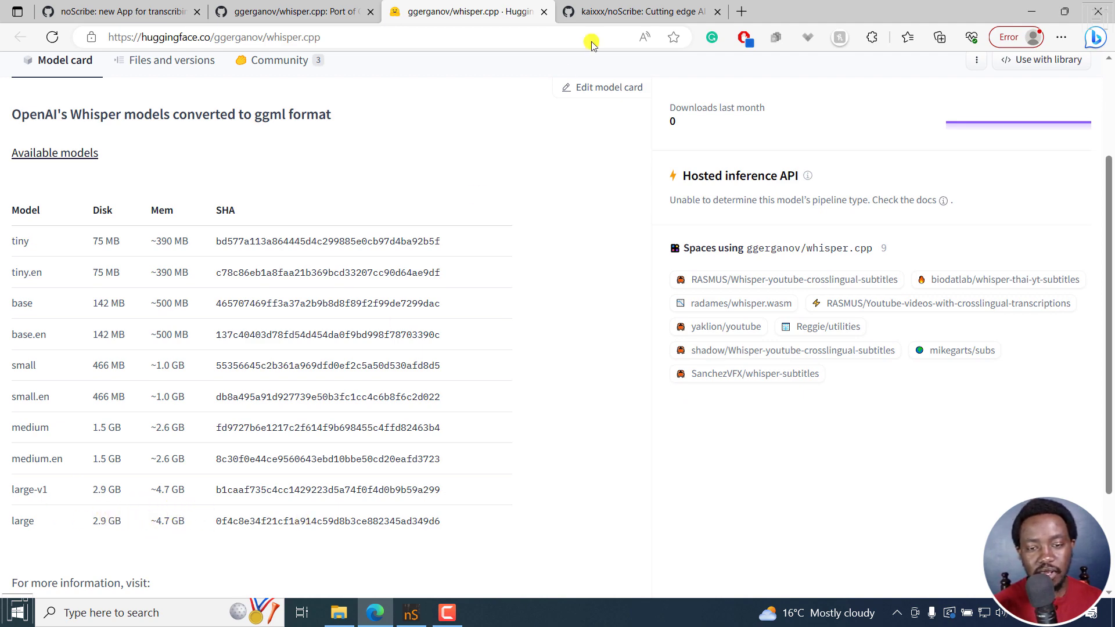
- Return to the noScribe README and review the limitations on download size, computer performance and audio quality
{"action": "left_click", "coordinate": [137, 10]}
{"action": "left_click", "coordinate": [585, 13]}
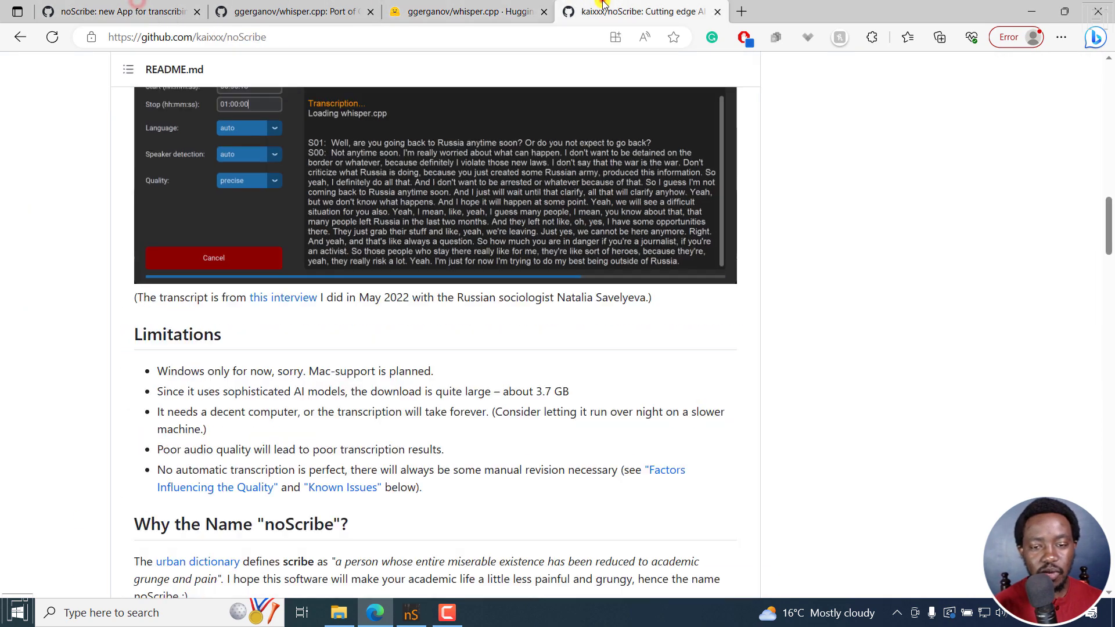
{"action": "left_click_drag", "start_coordinate": [504, 391], "coordinate": [598, 413]}
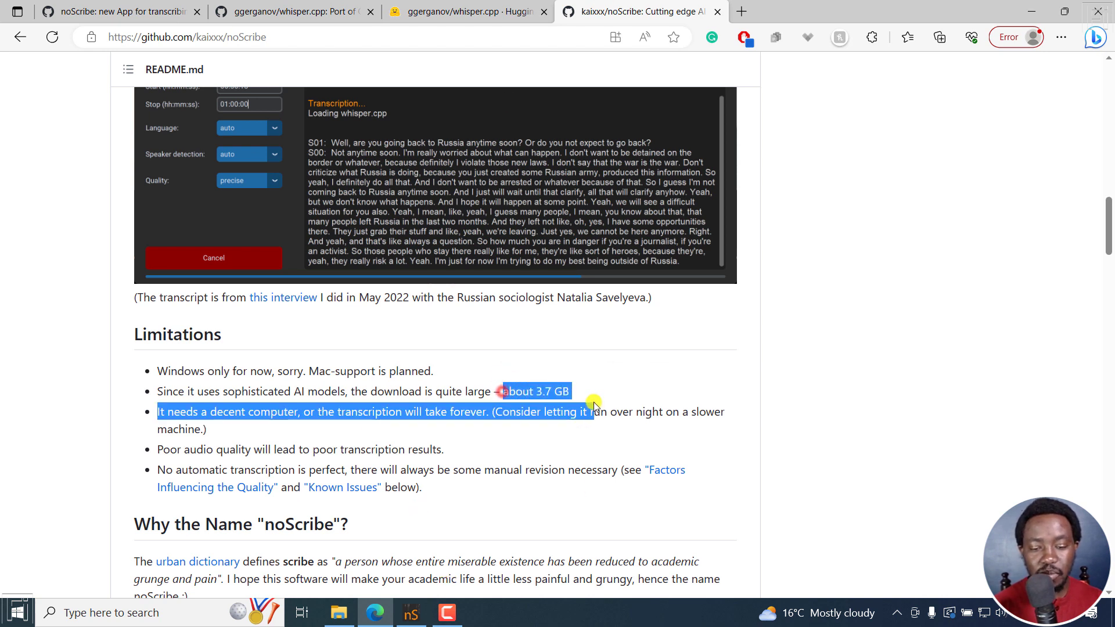
{"action": "left_click", "coordinate": [415, 437]}
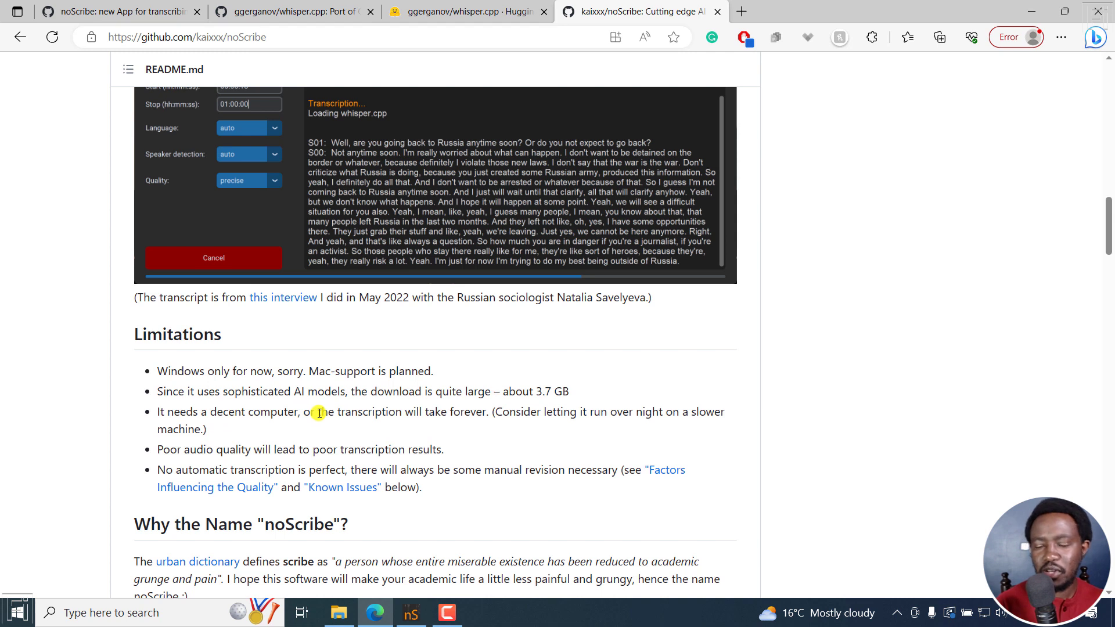
{"action": "left_click_drag", "start_coordinate": [316, 411], "coordinate": [371, 413]}
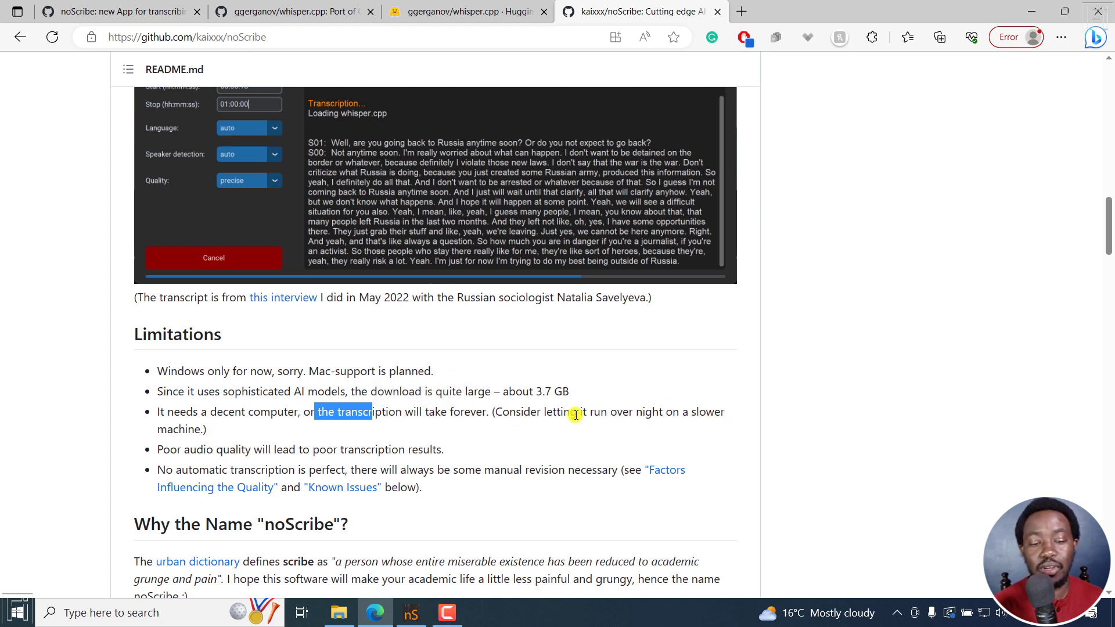
{"action": "left_click", "coordinate": [226, 450]}
{"action": "left_click_drag", "start_coordinate": [181, 449], "coordinate": [442, 452]}
{"action": "left_click", "coordinate": [491, 458]}
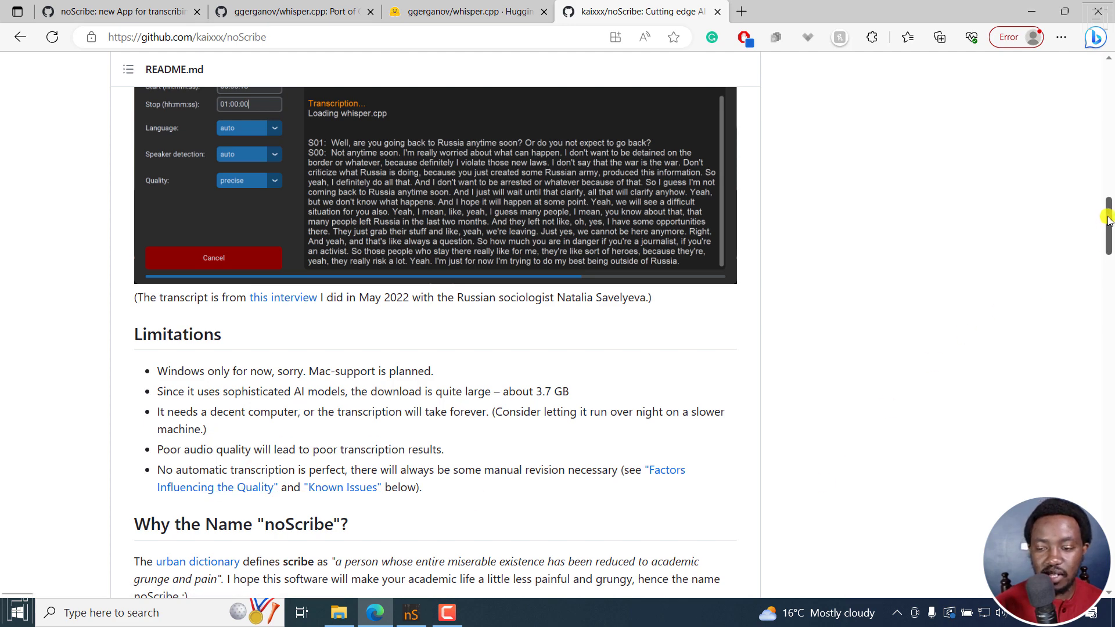
- Open the noScript releases link from the README's installation section and view the "noScribe vers. 0.3" folder
{"action": "left_click_drag", "start_coordinate": [1109, 222], "coordinate": [1109, 277]}
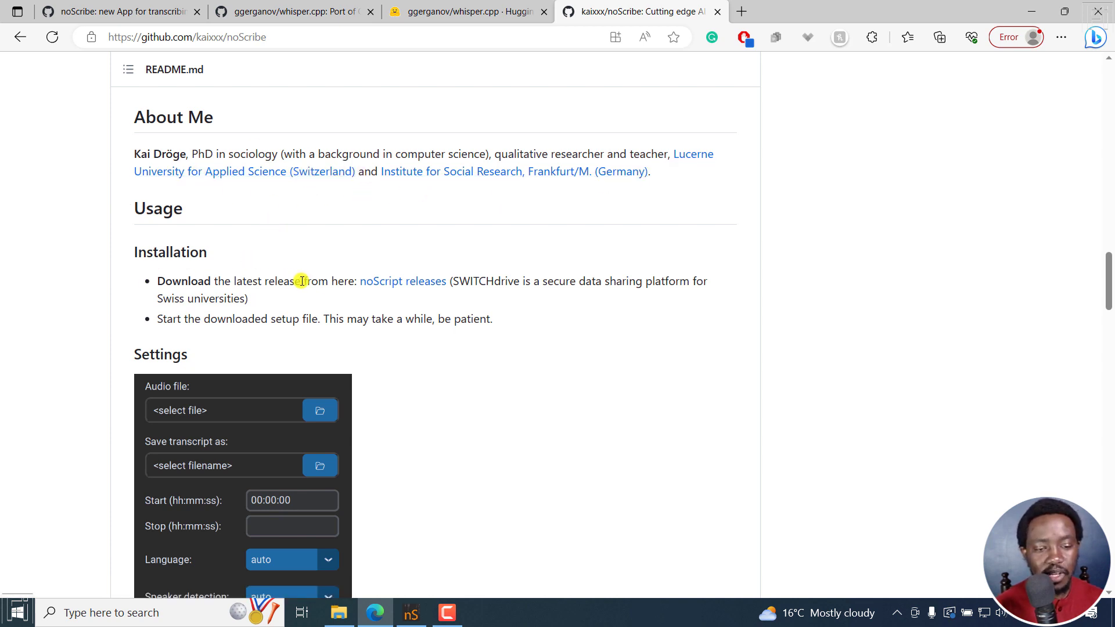
{"action": "middle_click", "coordinate": [396, 284]}
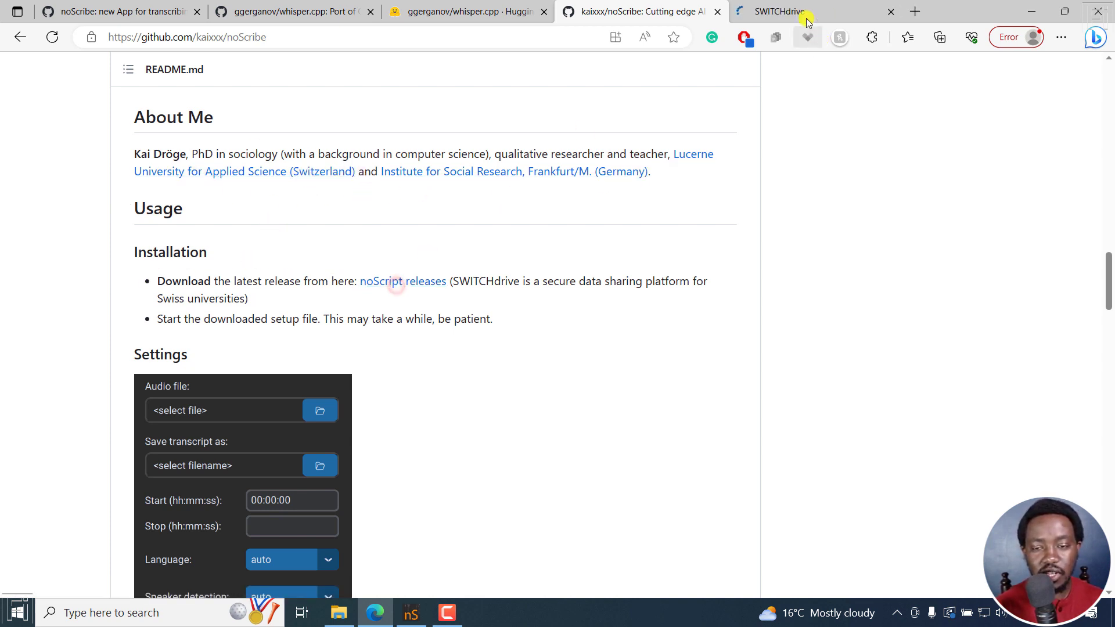
{"action": "left_click", "coordinate": [806, 19]}
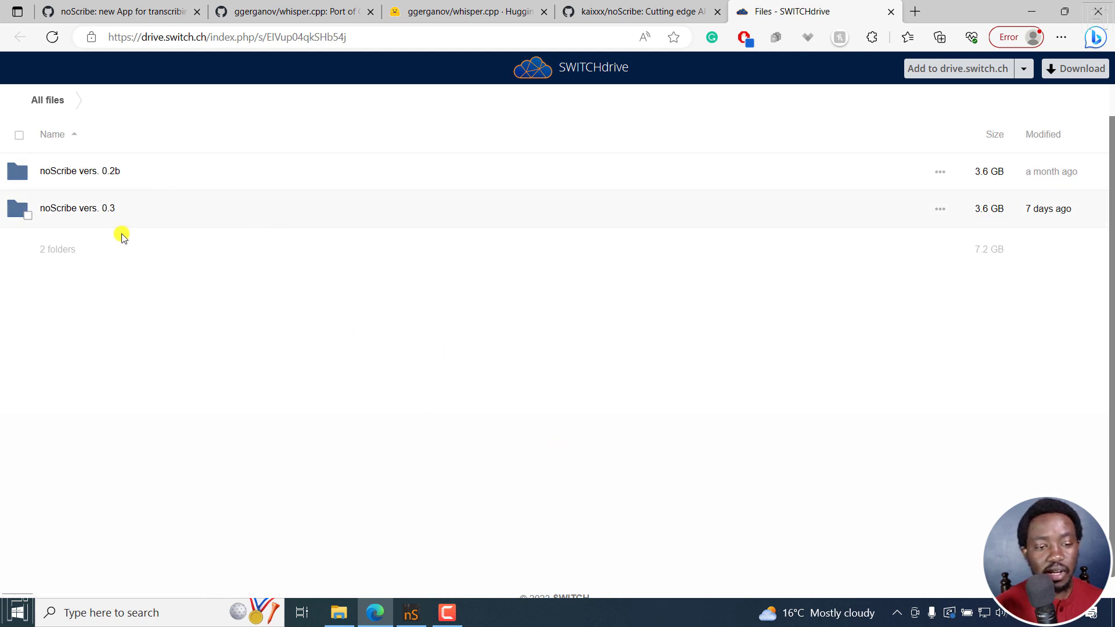
{"action": "left_click", "coordinate": [61, 209]}
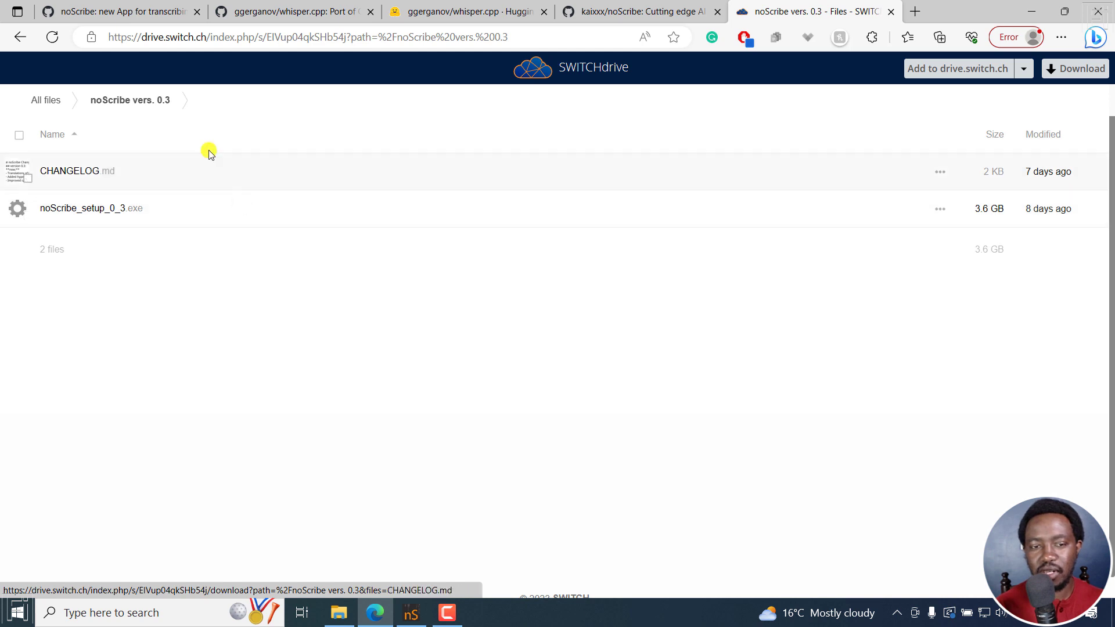
- Review the noScribe README's factors influencing transcription quality, and return to the noScribe application
{"action": "left_click", "coordinate": [418, 11]}
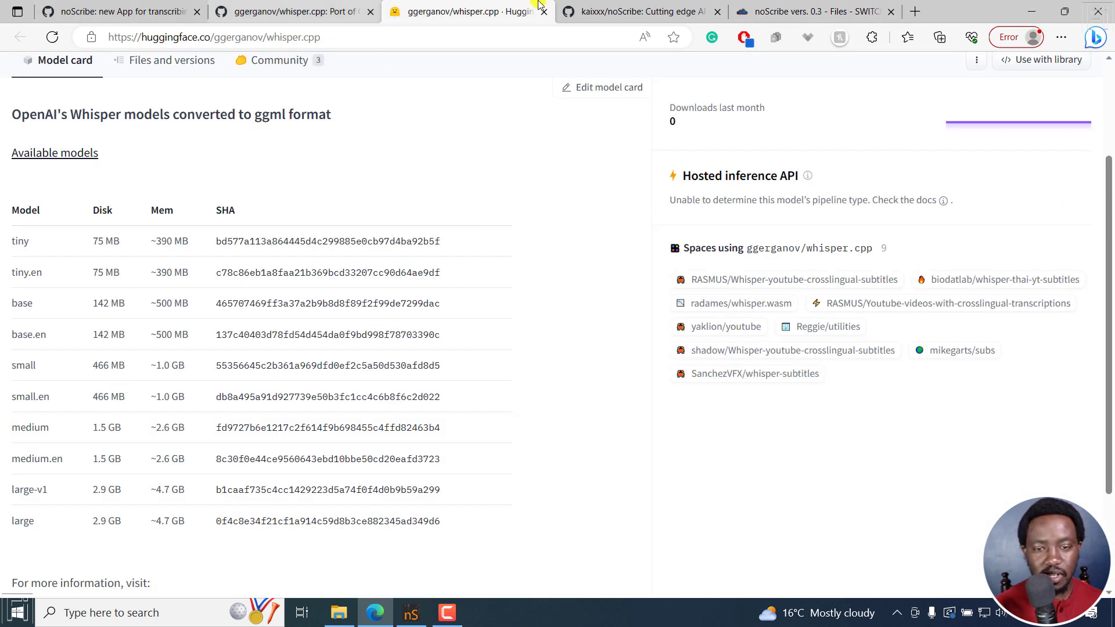
{"action": "left_click", "coordinate": [639, 11]}
{"action": "left_click_drag", "start_coordinate": [1110, 284], "coordinate": [1110, 420]}
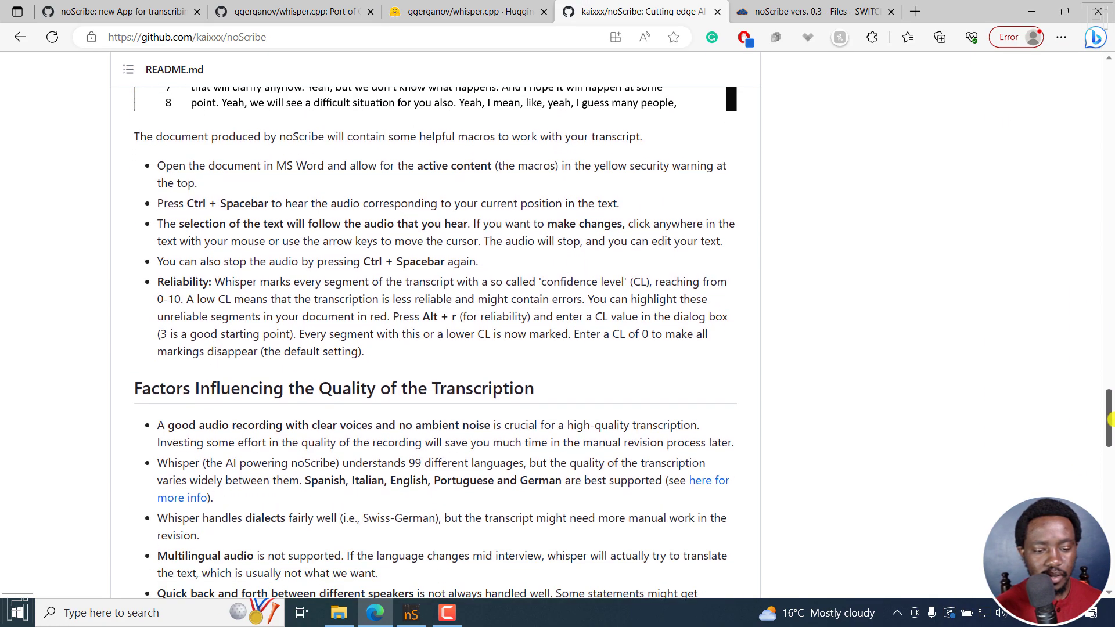
{"action": "scroll", "coordinate": [580, 149], "scroll_direction": "down", "scroll_amount": 5}
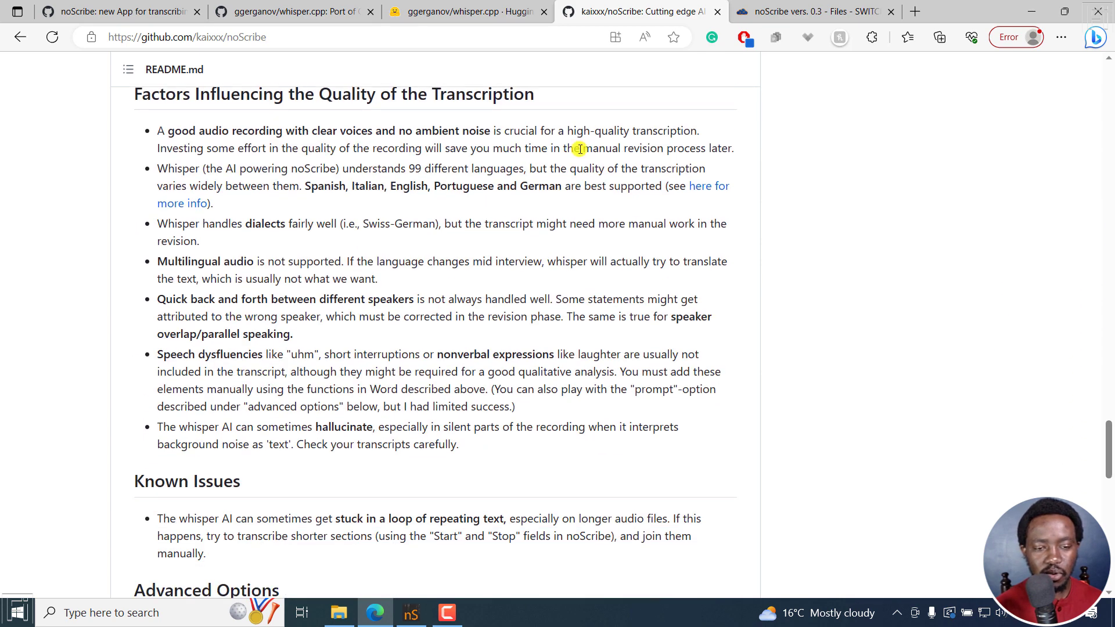
{"action": "left_click", "coordinate": [1029, 11]}
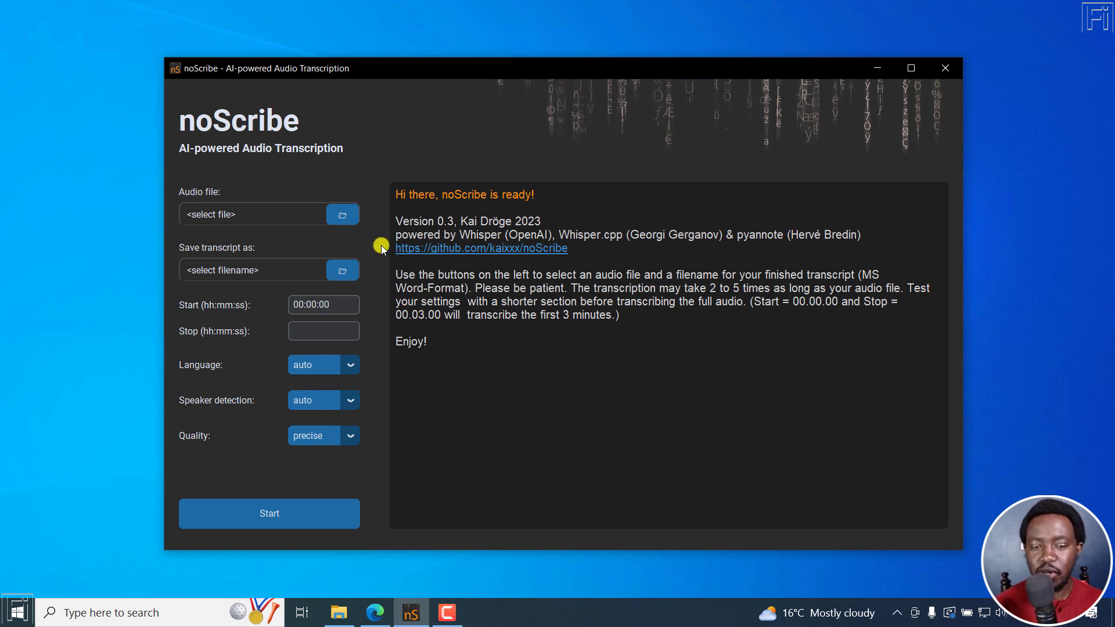
- Load "How to Take High-Quality Screenshots or Image Stills in DaVinci Resolve" from the Video for Testing folder as the audio file, copying its name
{"action": "left_click", "coordinate": [343, 215]}
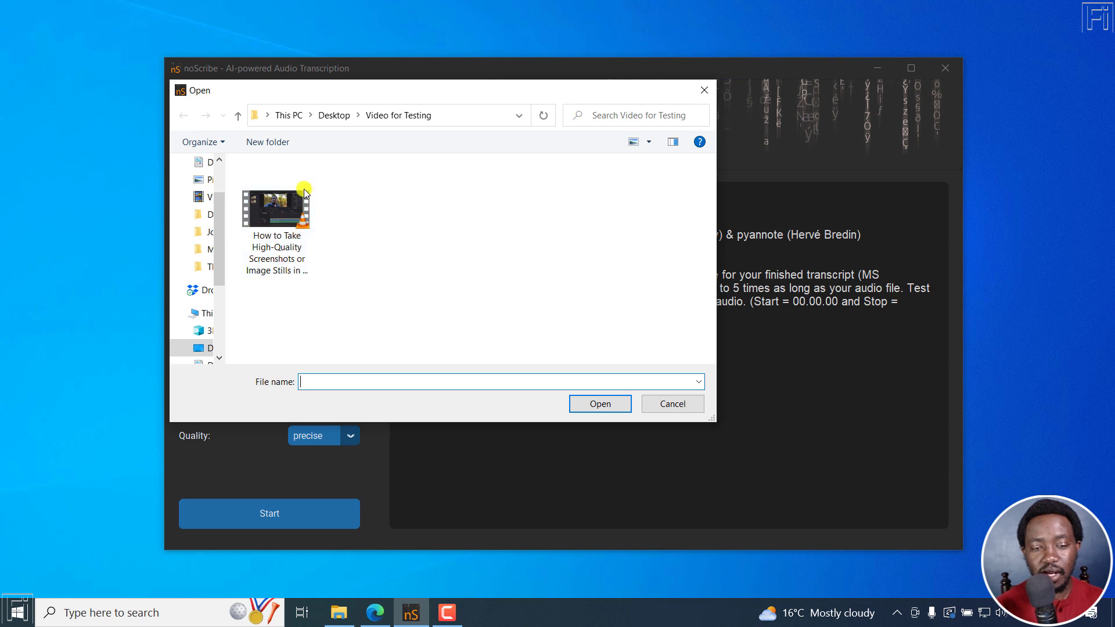
{"action": "left_click", "coordinate": [275, 251]}
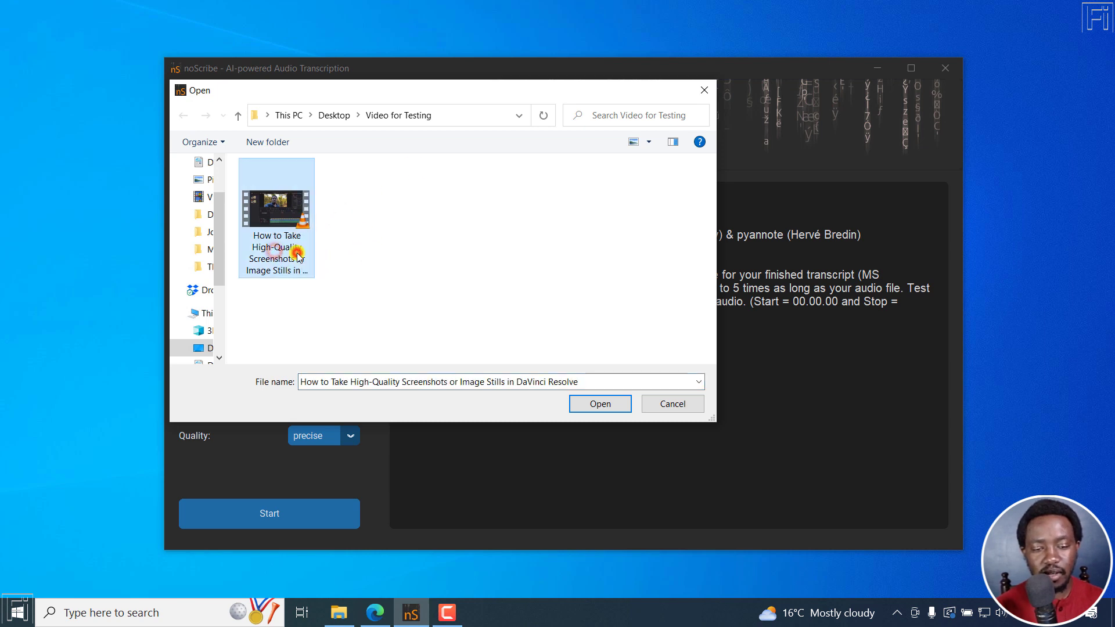
{"action": "left_click", "coordinate": [297, 255]}
{"action": "key", "text": "ctrl+c"}
{"action": "left_click", "coordinate": [423, 239]}
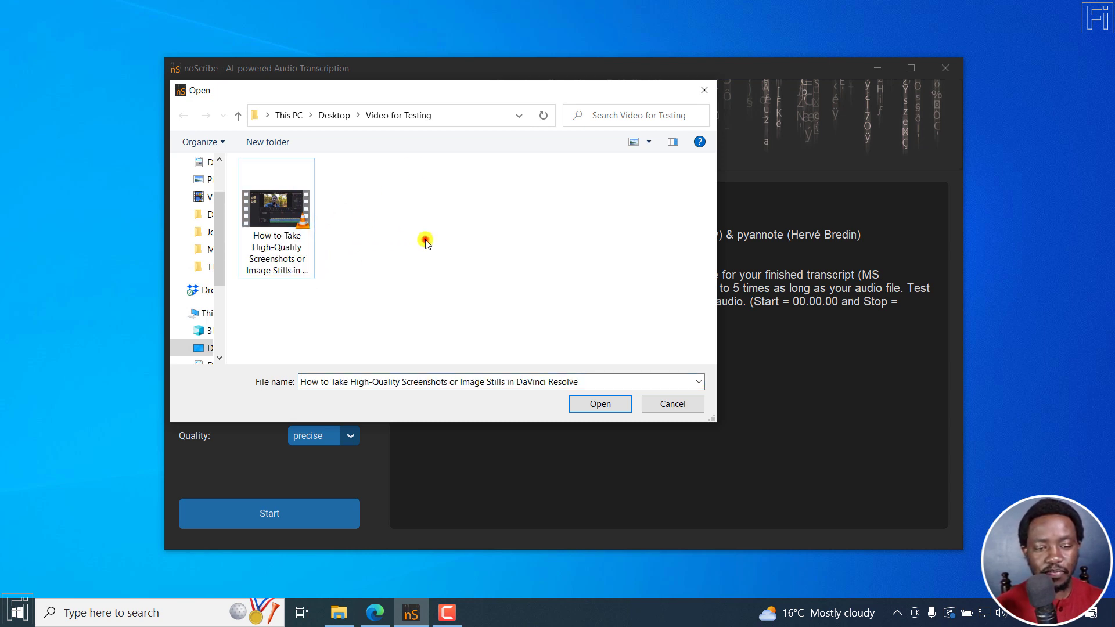
{"action": "left_click", "coordinate": [598, 404]}
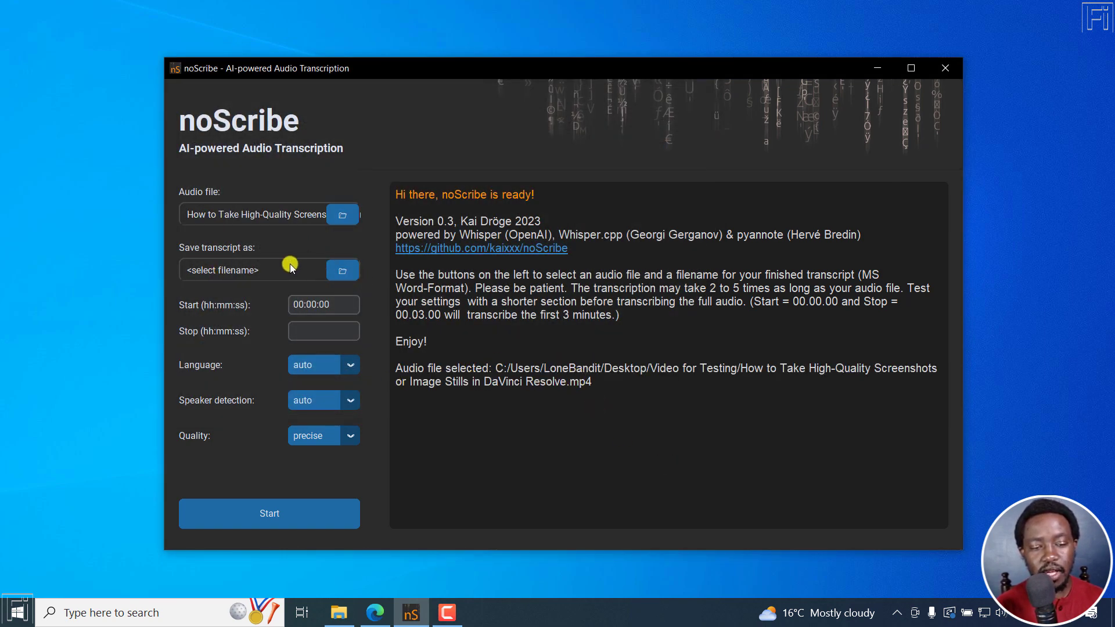
- Set the transcript to save as a Microsoft Word file in Video for Testing, reusing the copied video name as its filename
{"action": "left_click", "coordinate": [342, 271]}
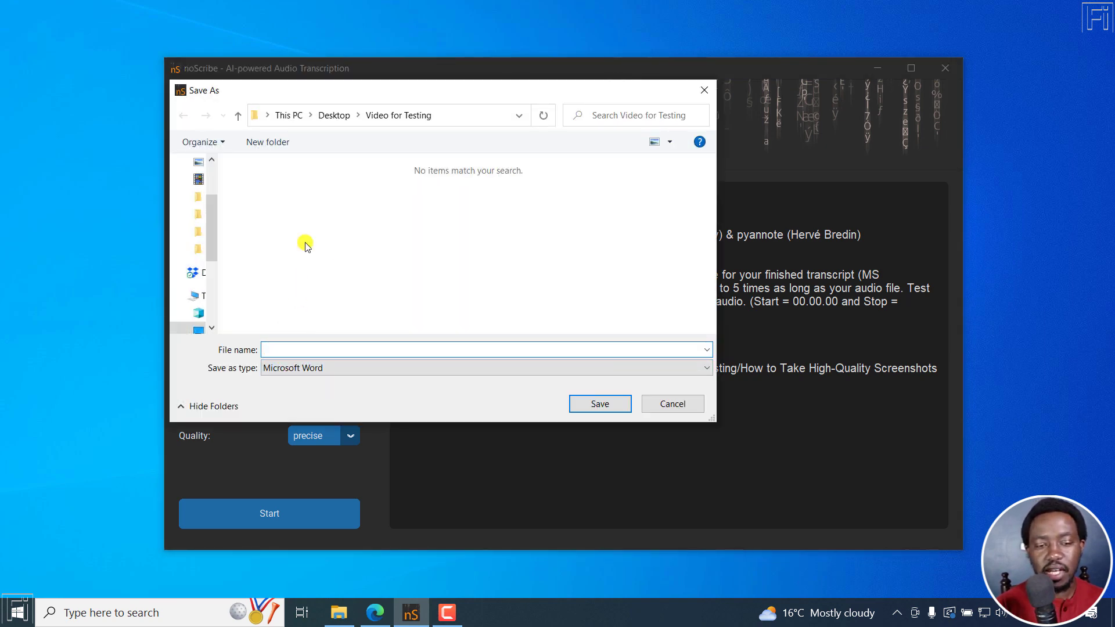
{"action": "left_click_drag", "start_coordinate": [301, 91], "coordinate": [522, 105]}
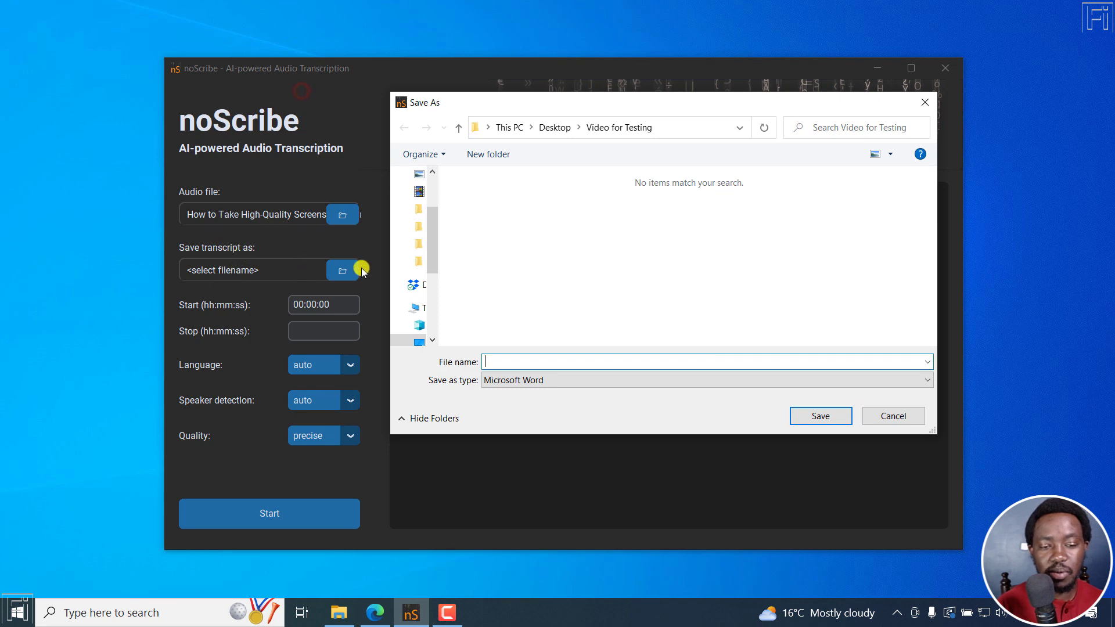
{"action": "key", "text": "ctrl+v"}
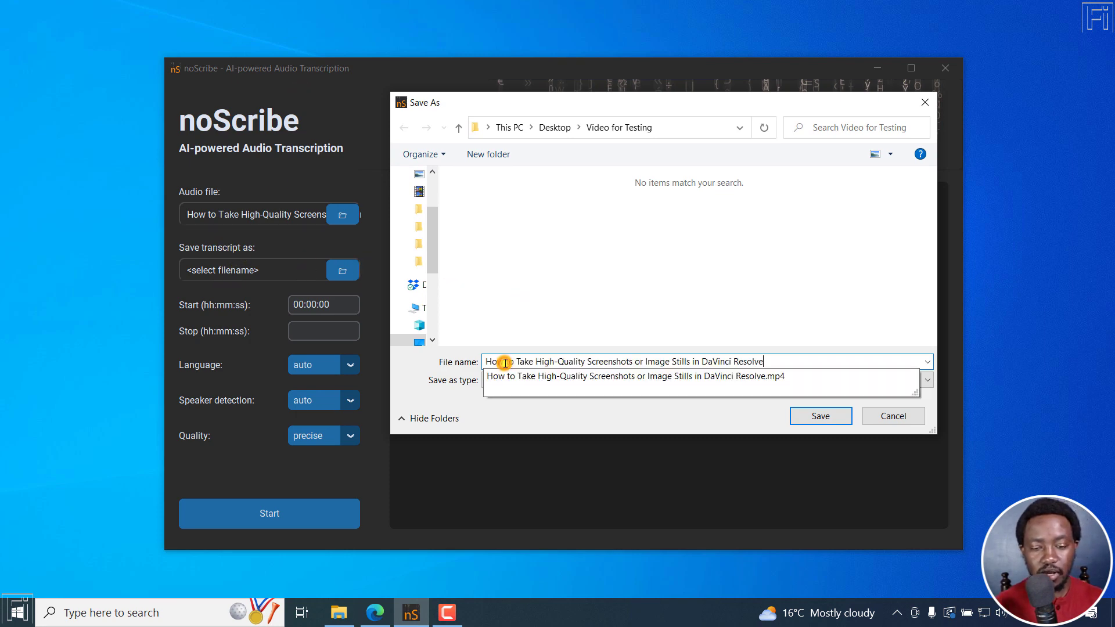
{"action": "left_click", "coordinate": [622, 312]}
{"action": "left_click", "coordinate": [819, 417]}
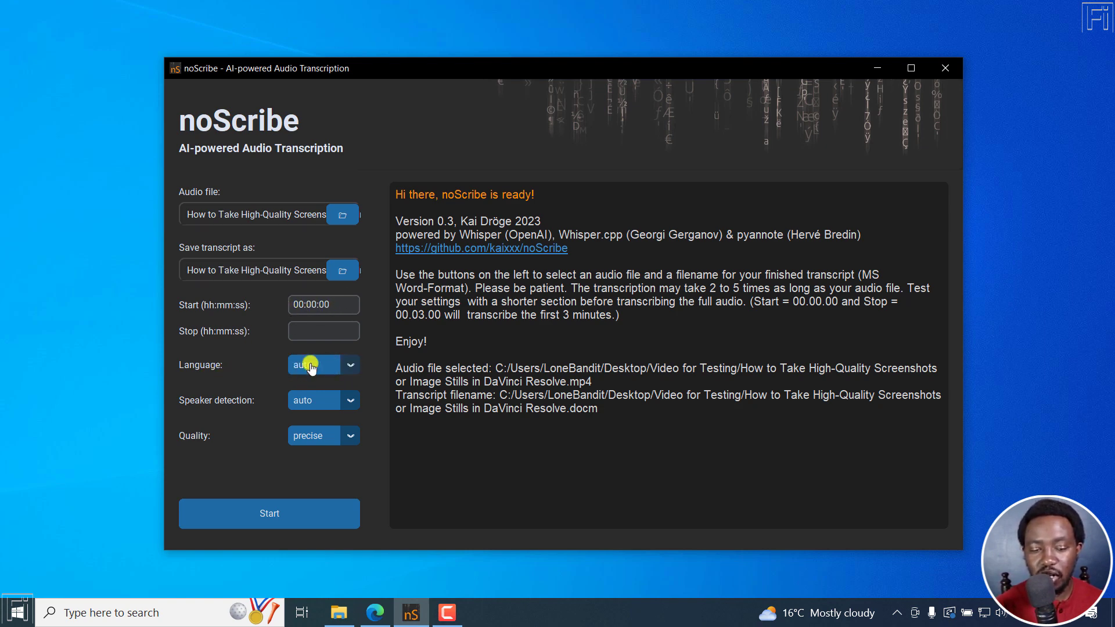
- Review the language, speaker detection and quality options, keep them at auto, auto and precise, and start the transcription
{"action": "left_click", "coordinate": [350, 364]}
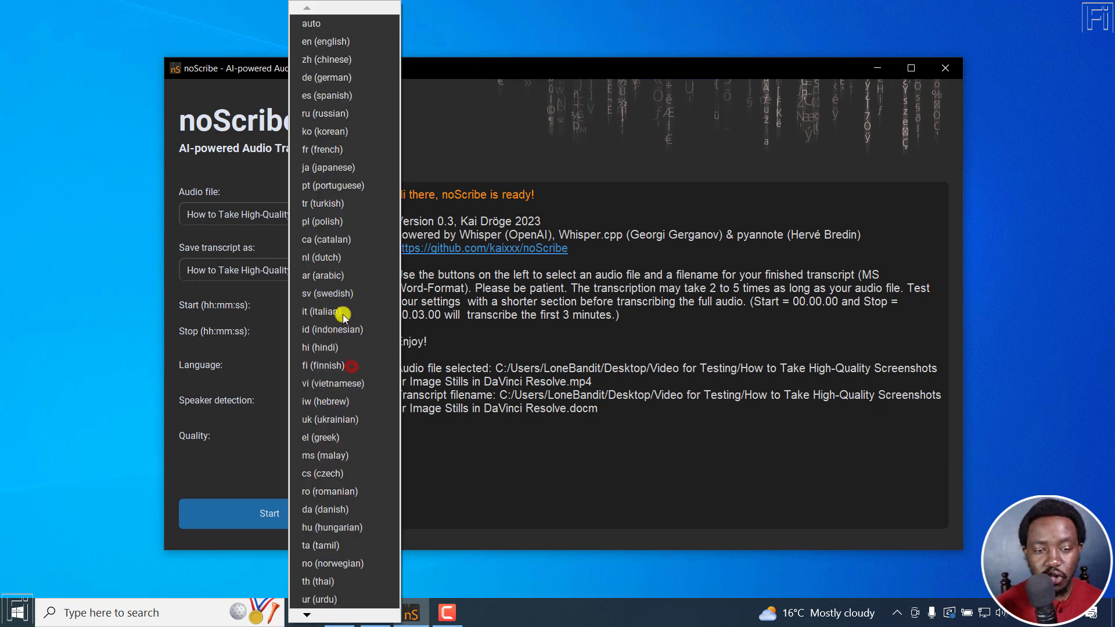
{"action": "left_click", "coordinate": [202, 69]}
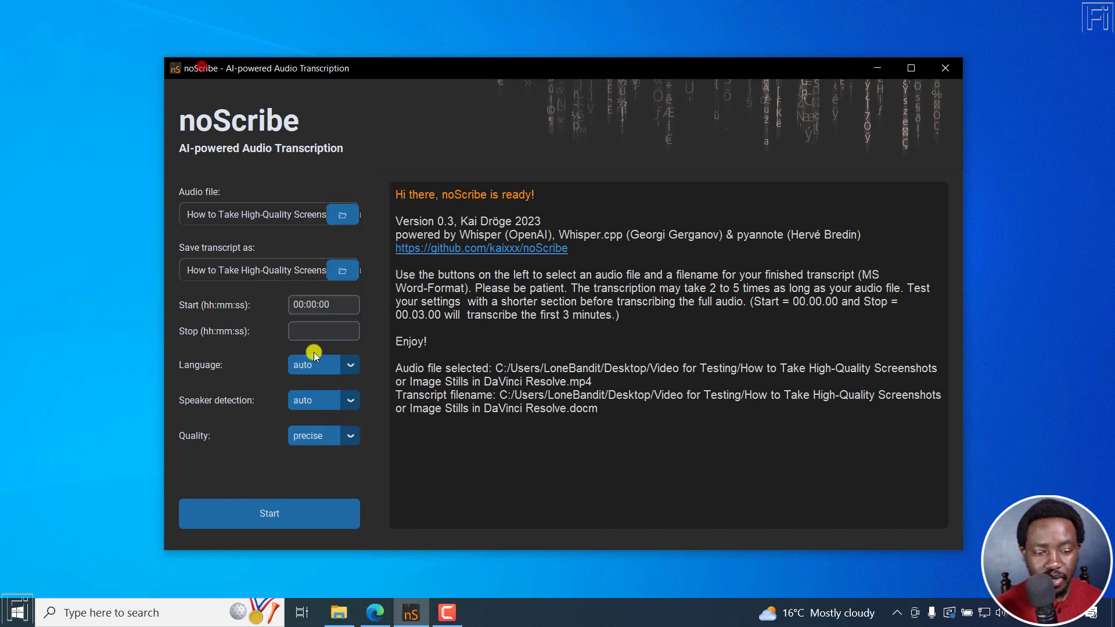
{"action": "left_click", "coordinate": [352, 401]}
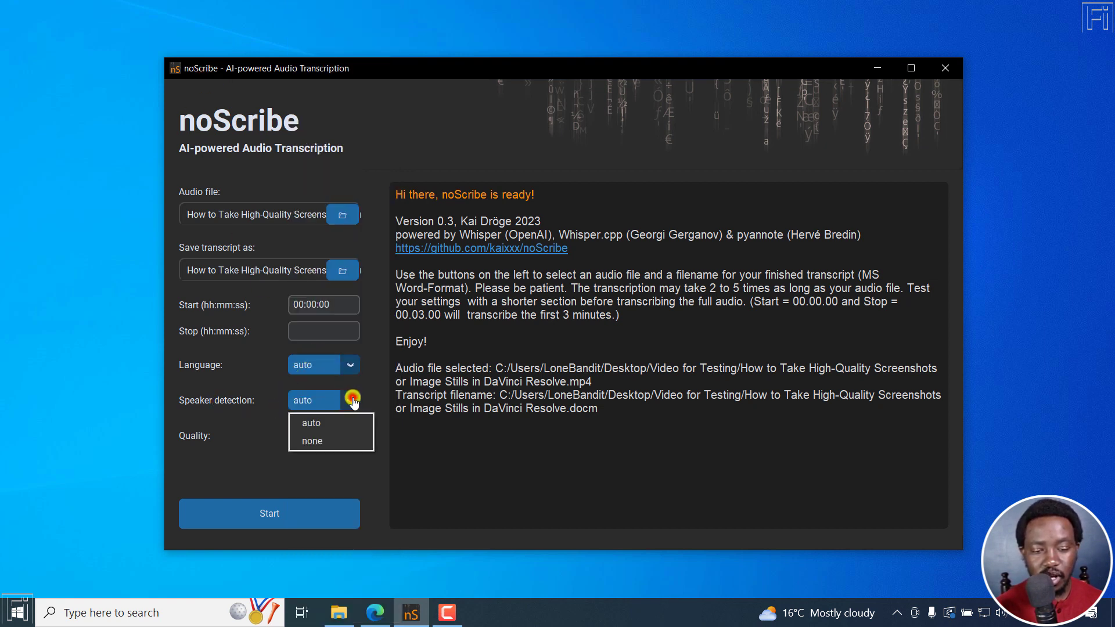
{"action": "left_click", "coordinate": [231, 400]}
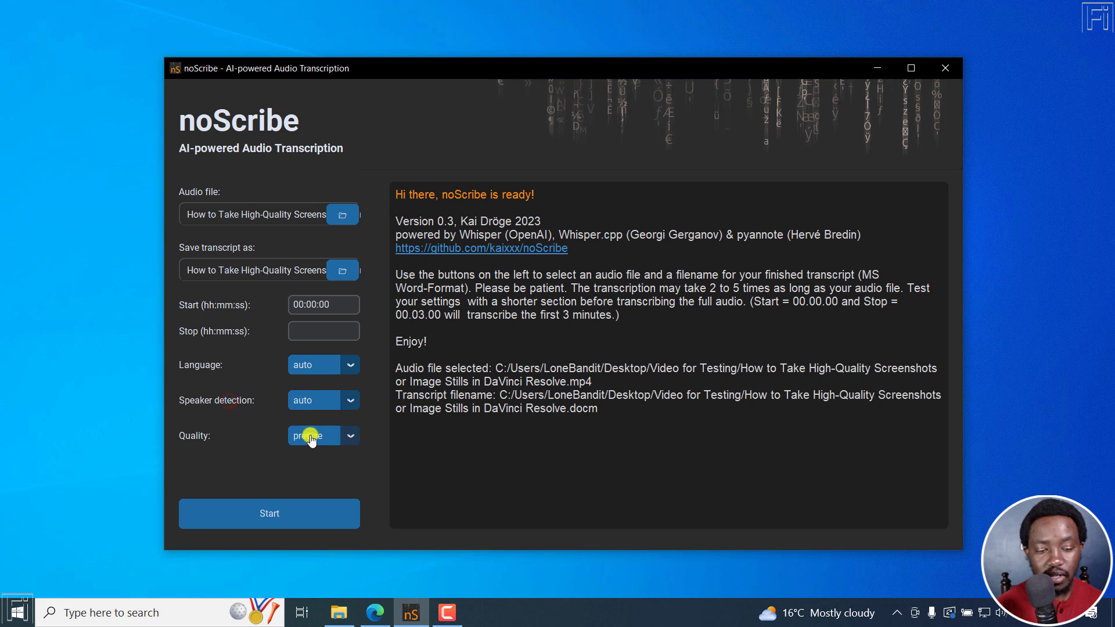
{"action": "left_click", "coordinate": [350, 436]}
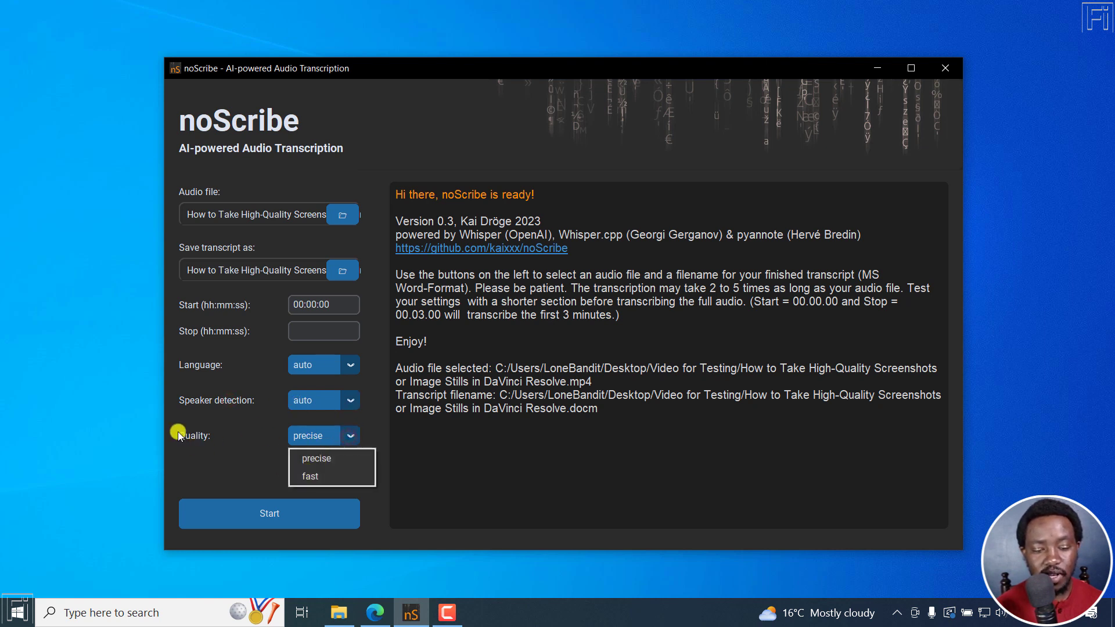
{"action": "left_click", "coordinate": [199, 437]}
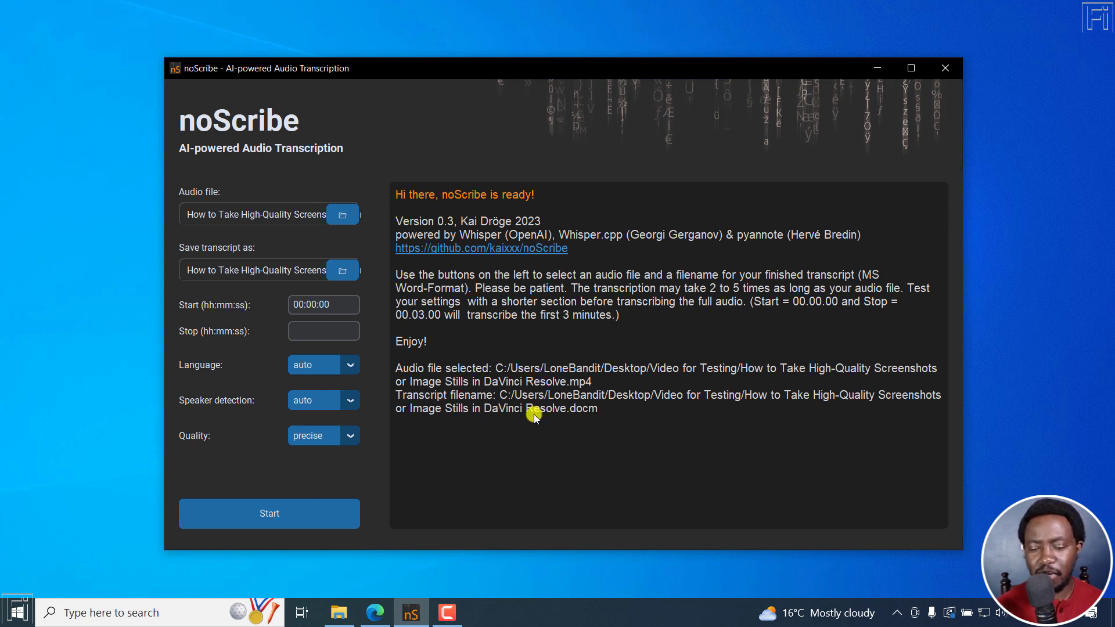
{"action": "left_click", "coordinate": [279, 506]}
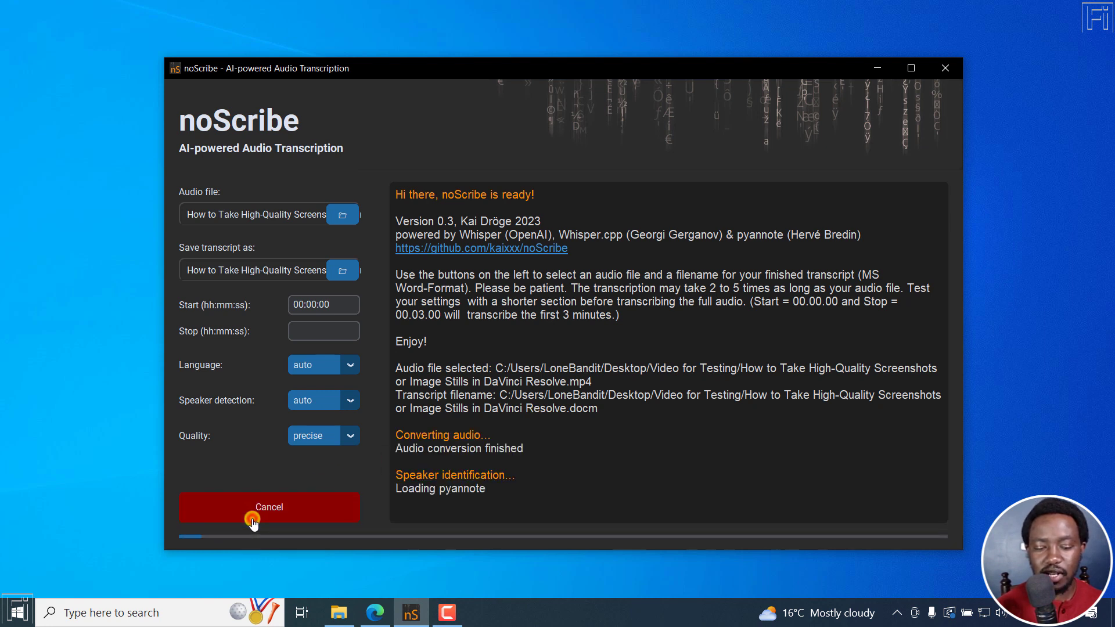